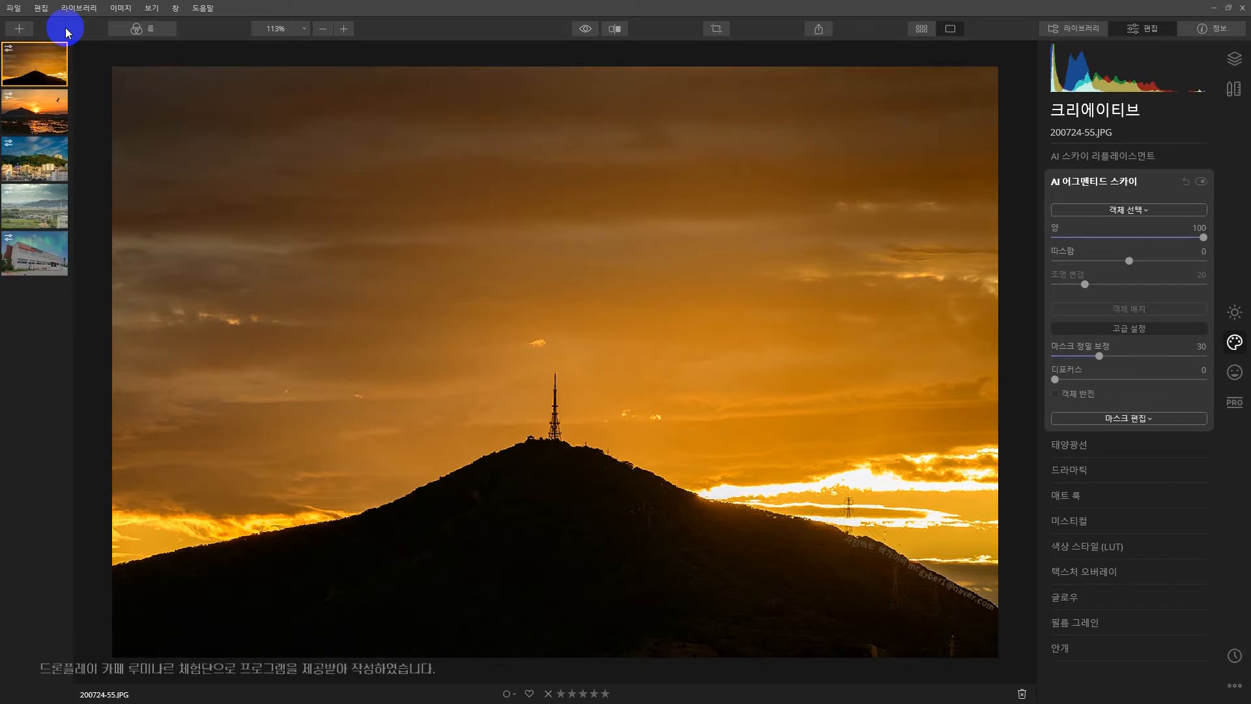
click(28, 33)
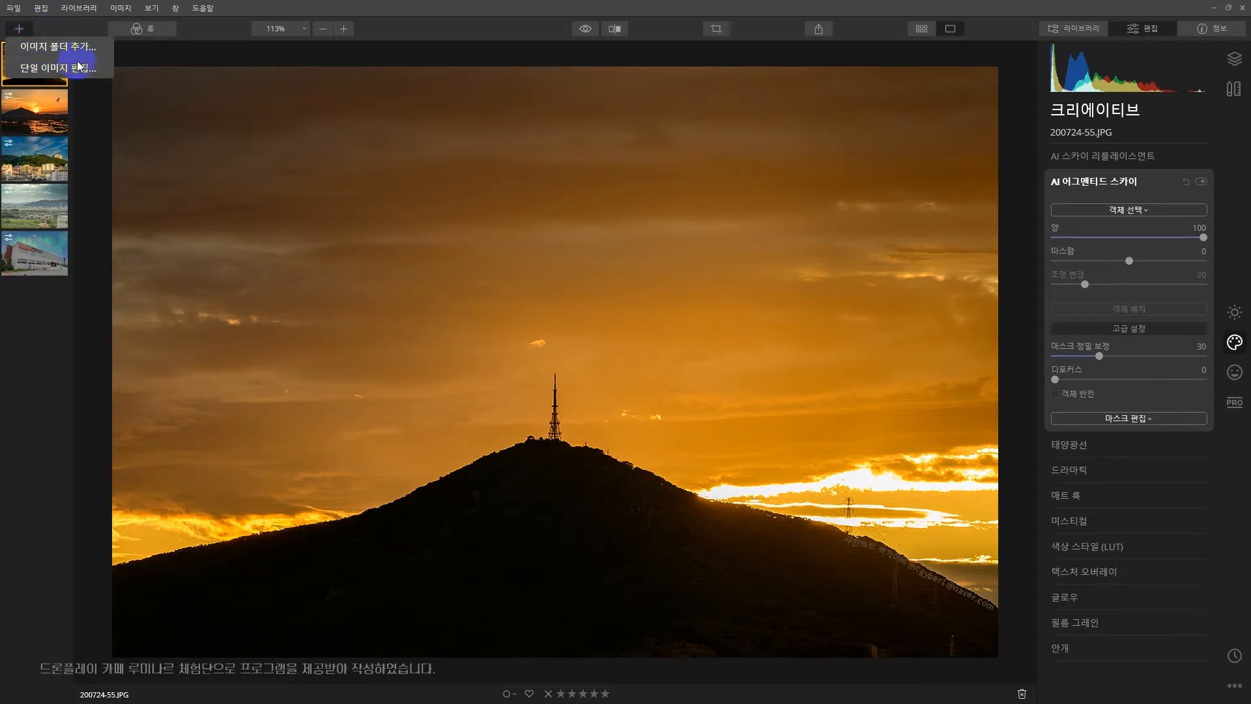
click(396, 12)
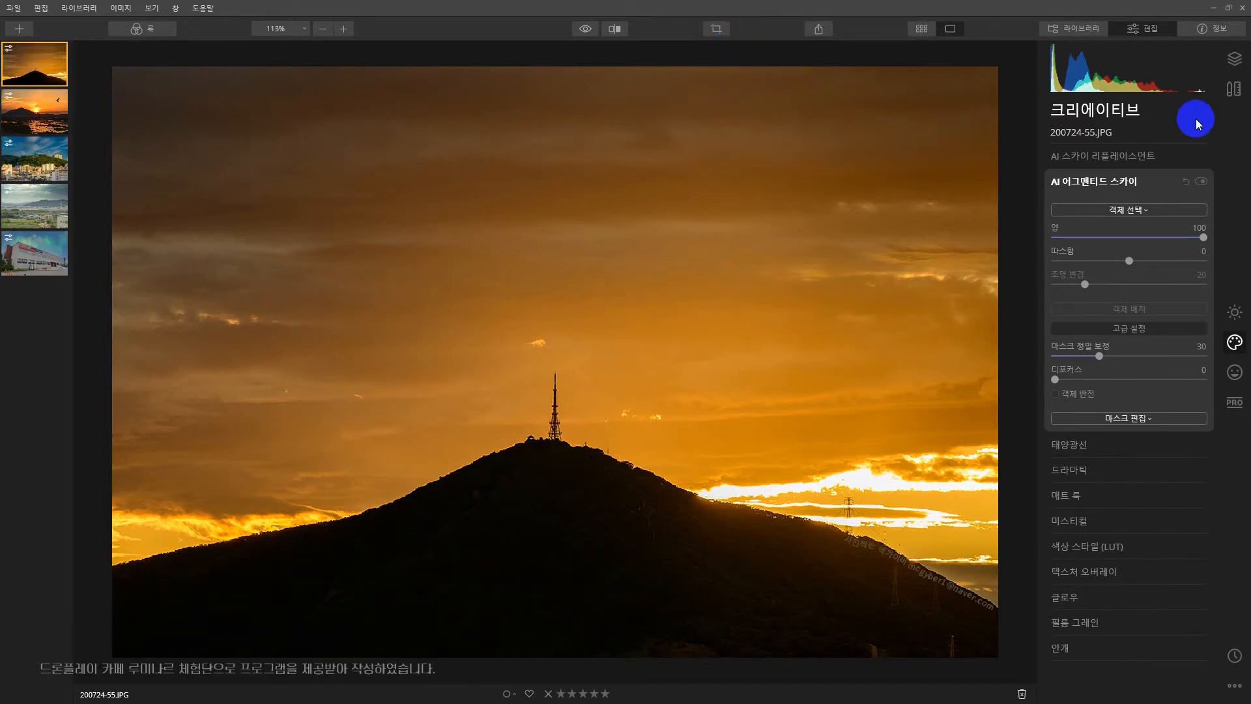
click(1226, 69)
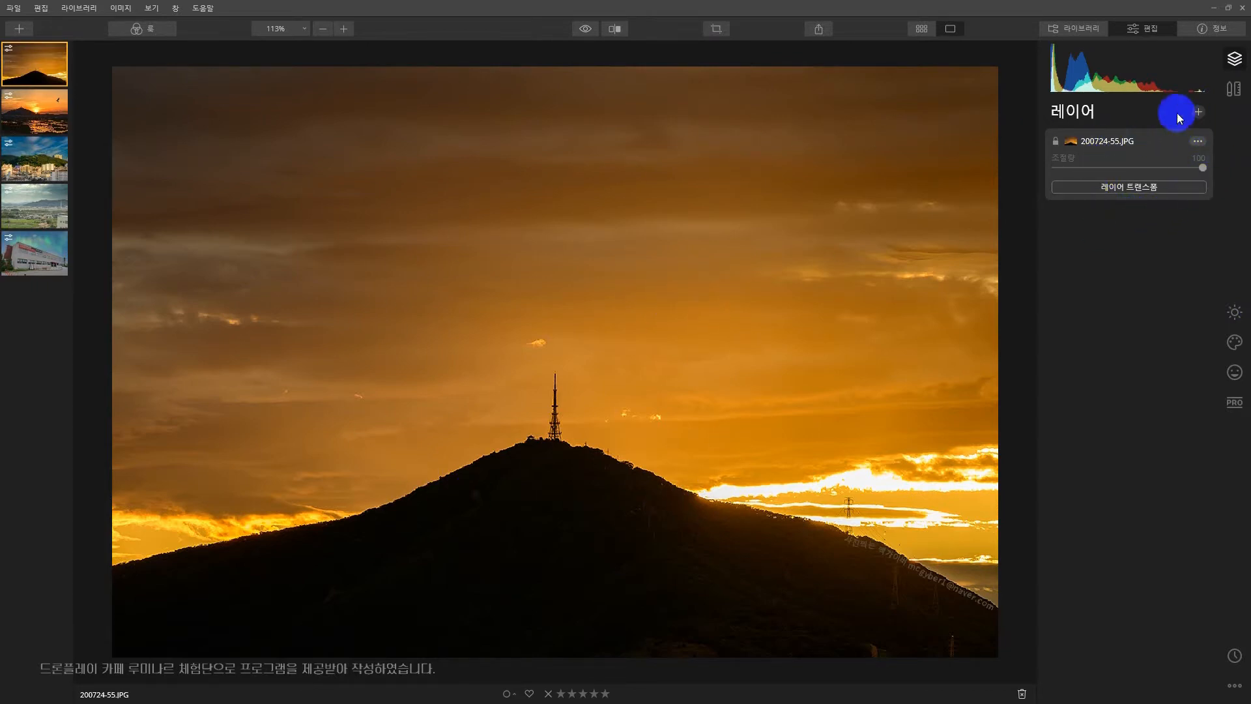
click(1235, 343)
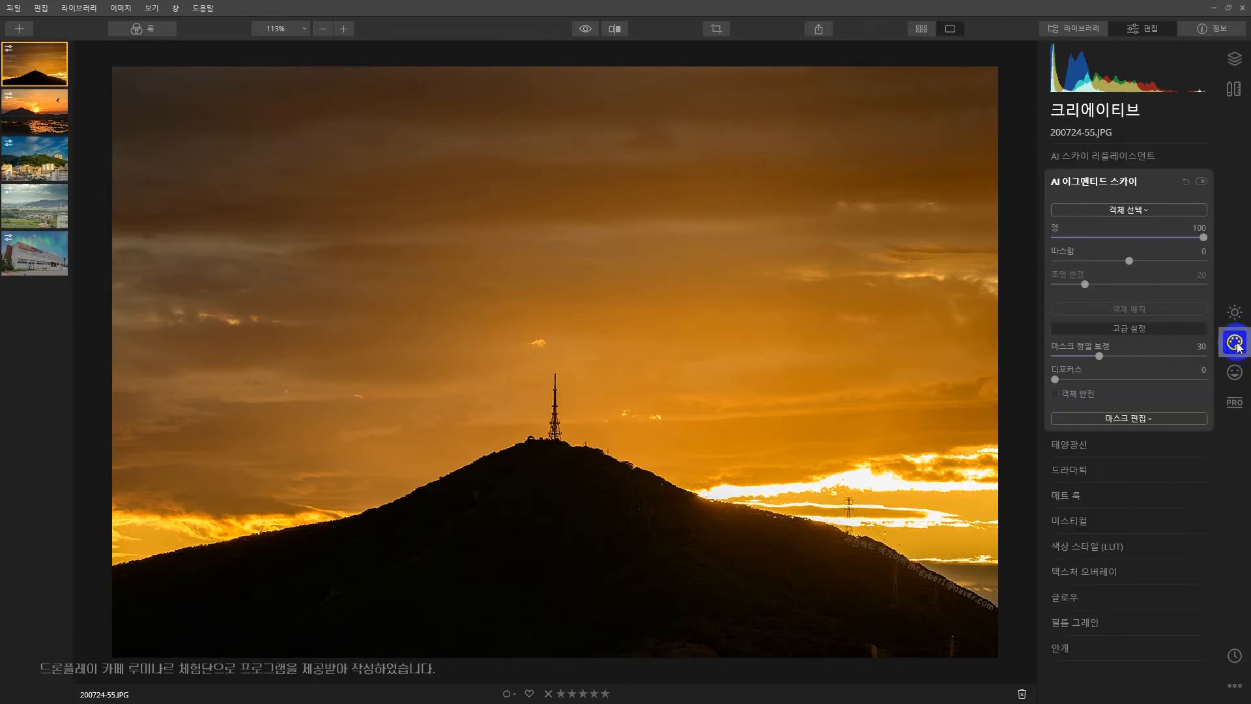
Add the Moon 1 object to the sunset photo's sky with AI Augmented Sky.
click(1130, 180)
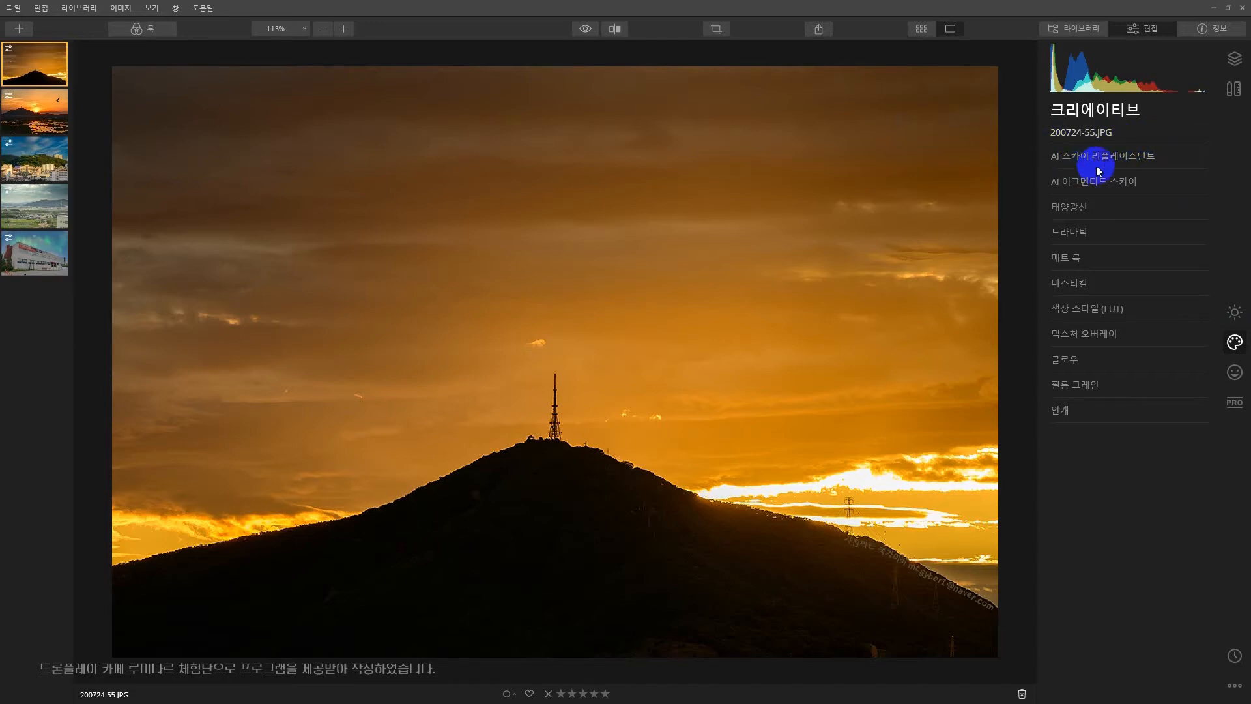
click(1158, 182)
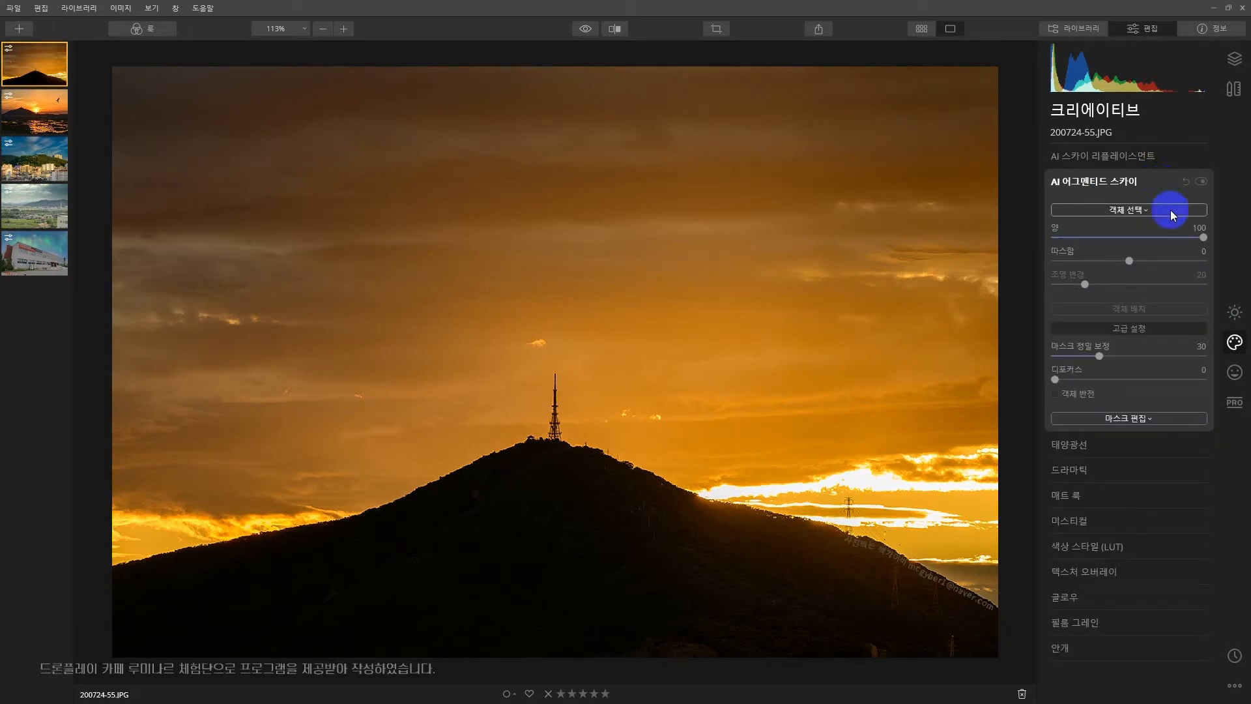
click(1160, 211)
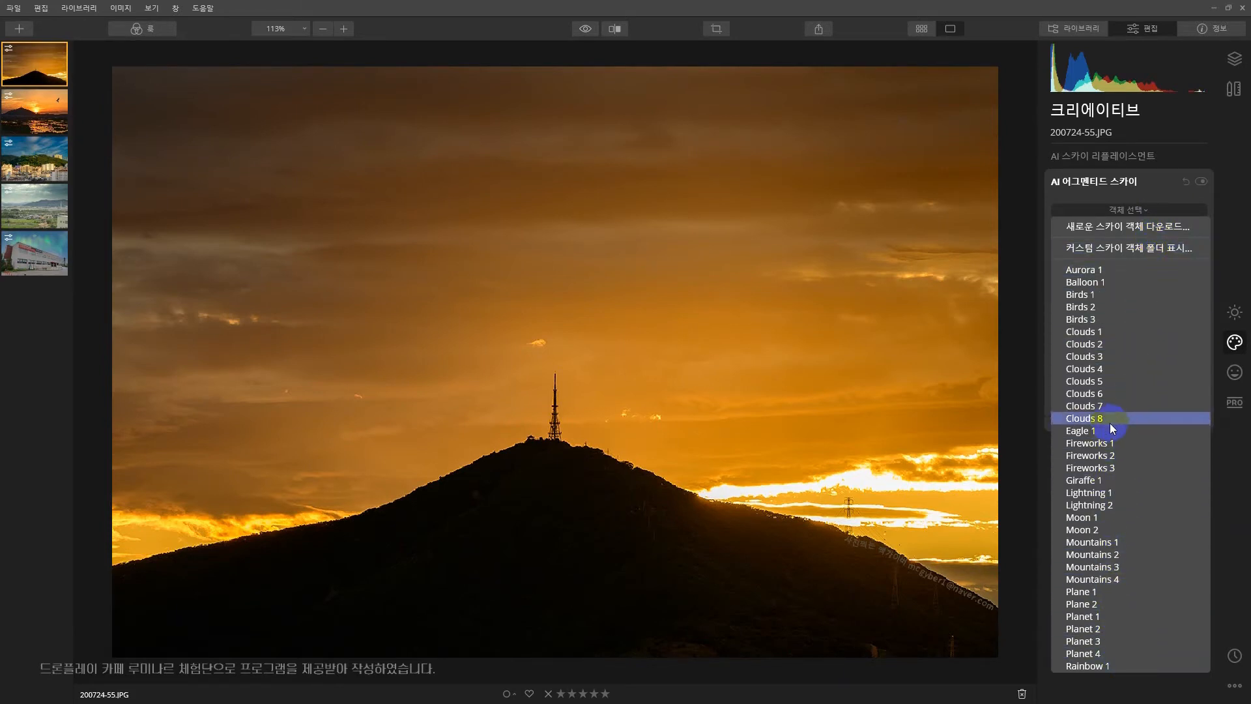
click(1128, 272)
click(1171, 209)
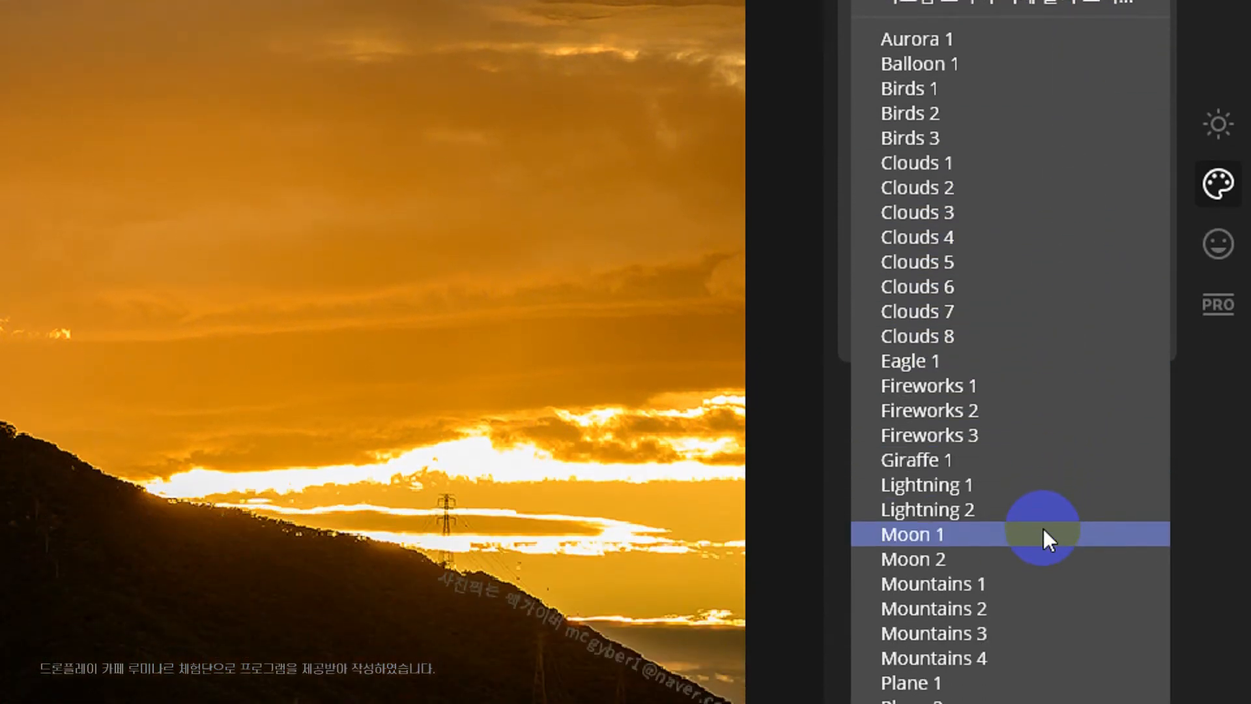
click(1042, 530)
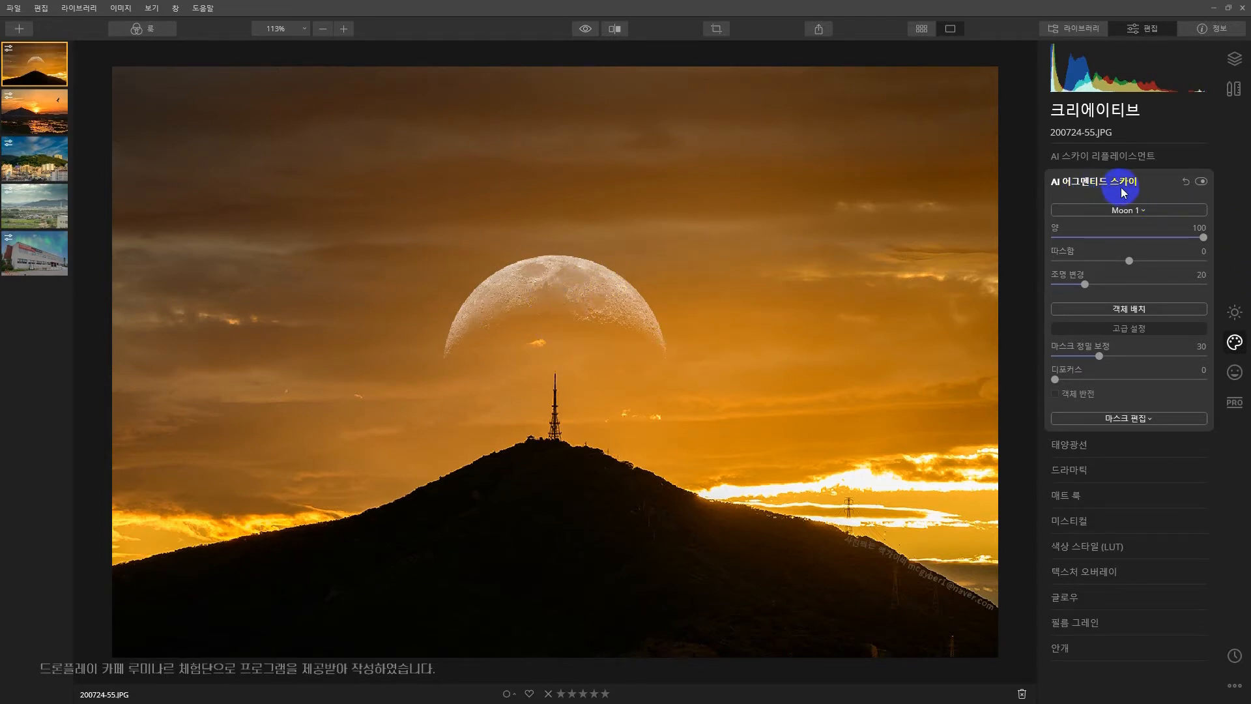
Enlarge the placed moon to span most of the sky and centre it behind the tower on the mountain peak.
click(1154, 311)
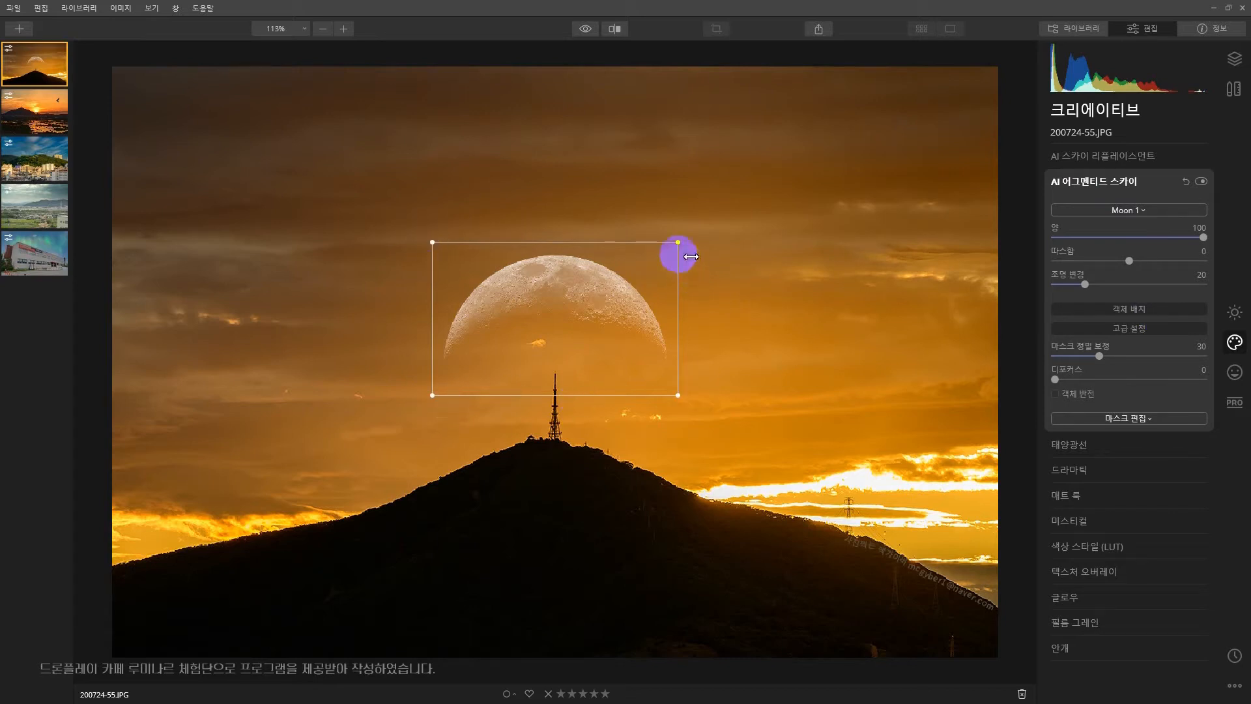
drag(674, 246, 626, 275)
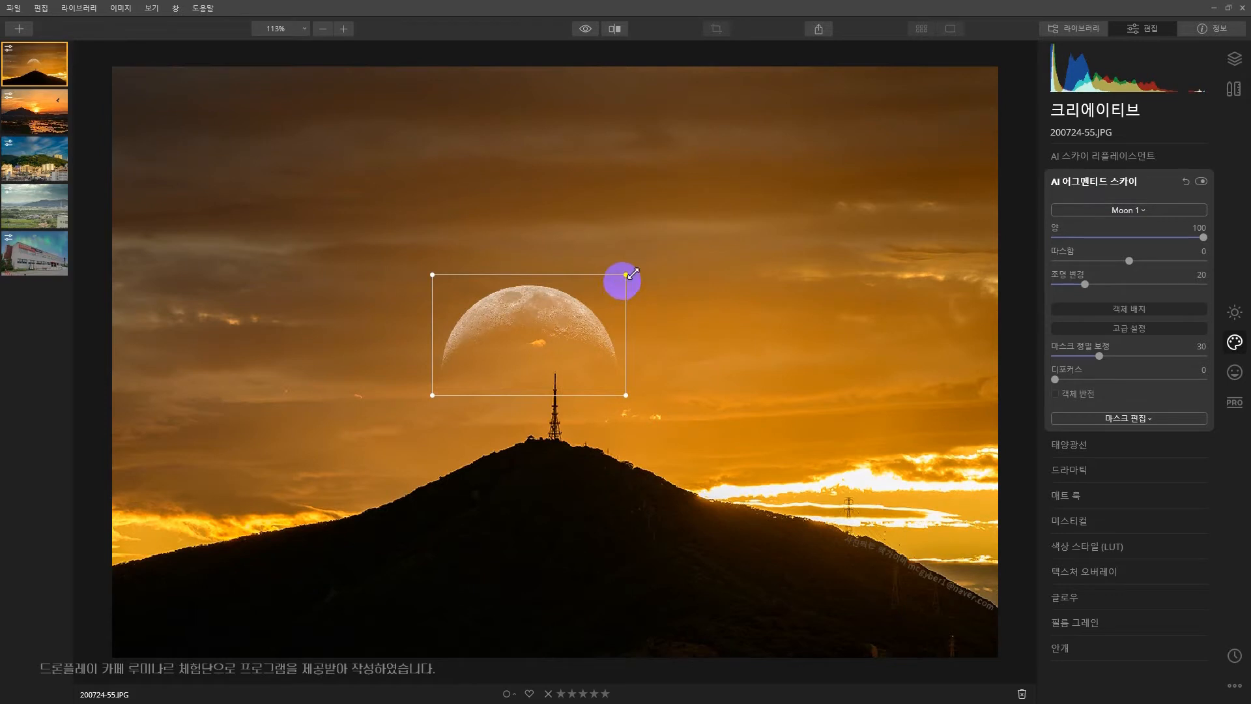
drag(627, 274, 913, 97)
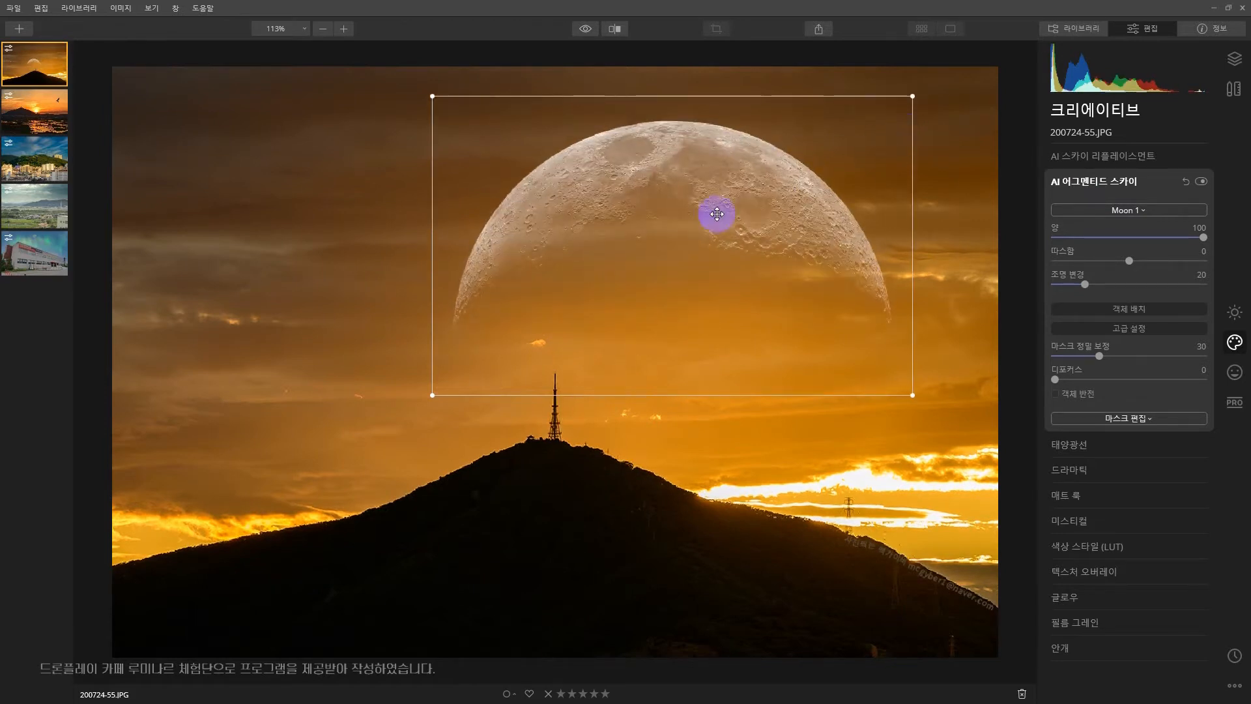
drag(726, 243, 598, 322)
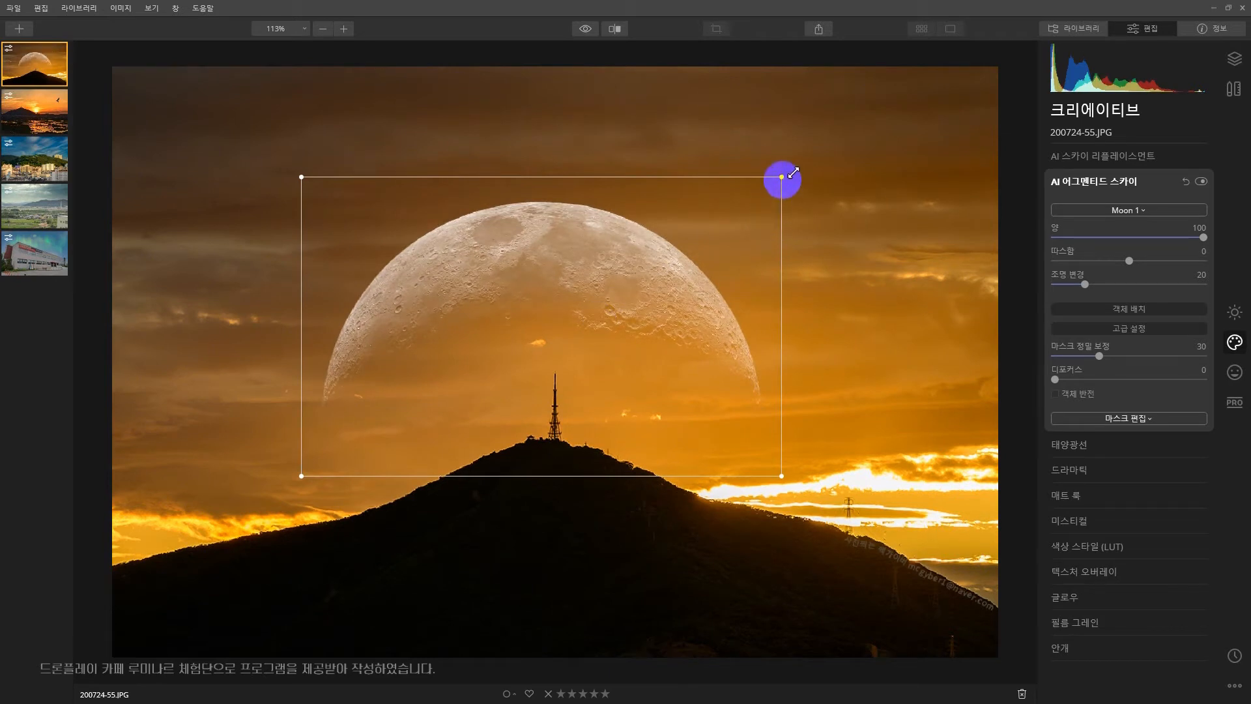
drag(783, 182, 902, 126)
drag(788, 210, 719, 242)
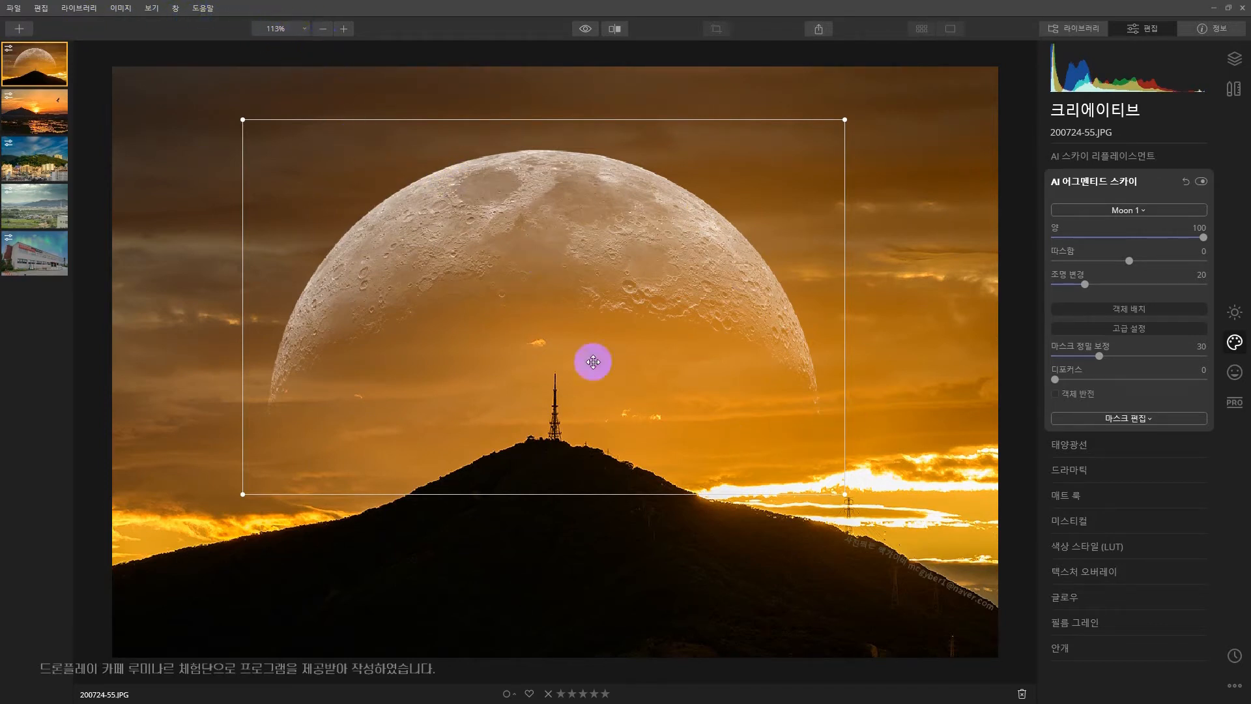
View the photo at 100% and return it to the fit-to-screen size.
click(305, 33)
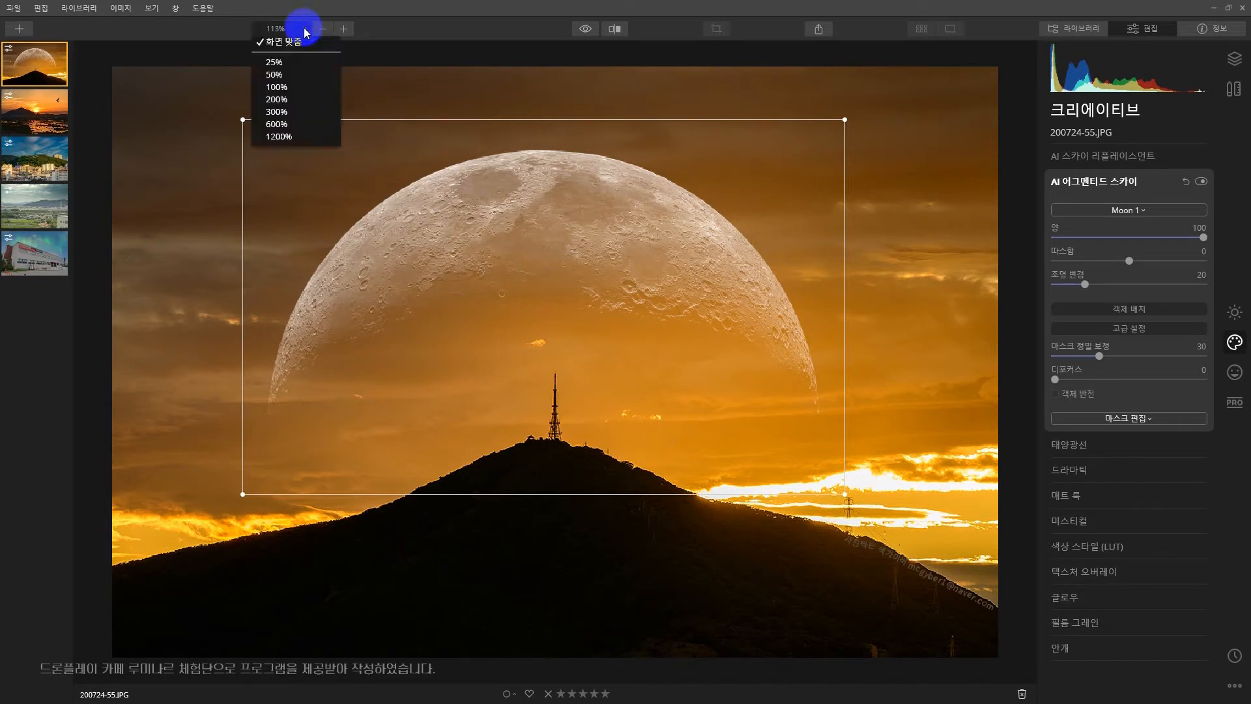
click(310, 87)
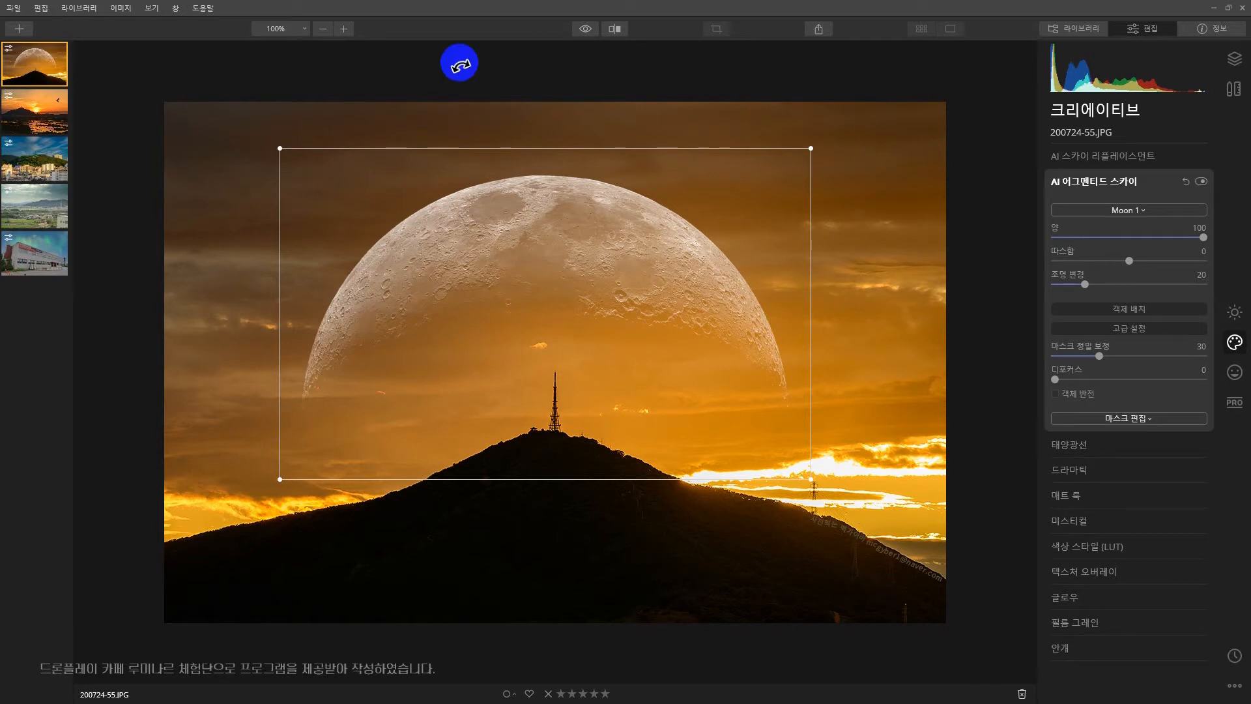
click(304, 28)
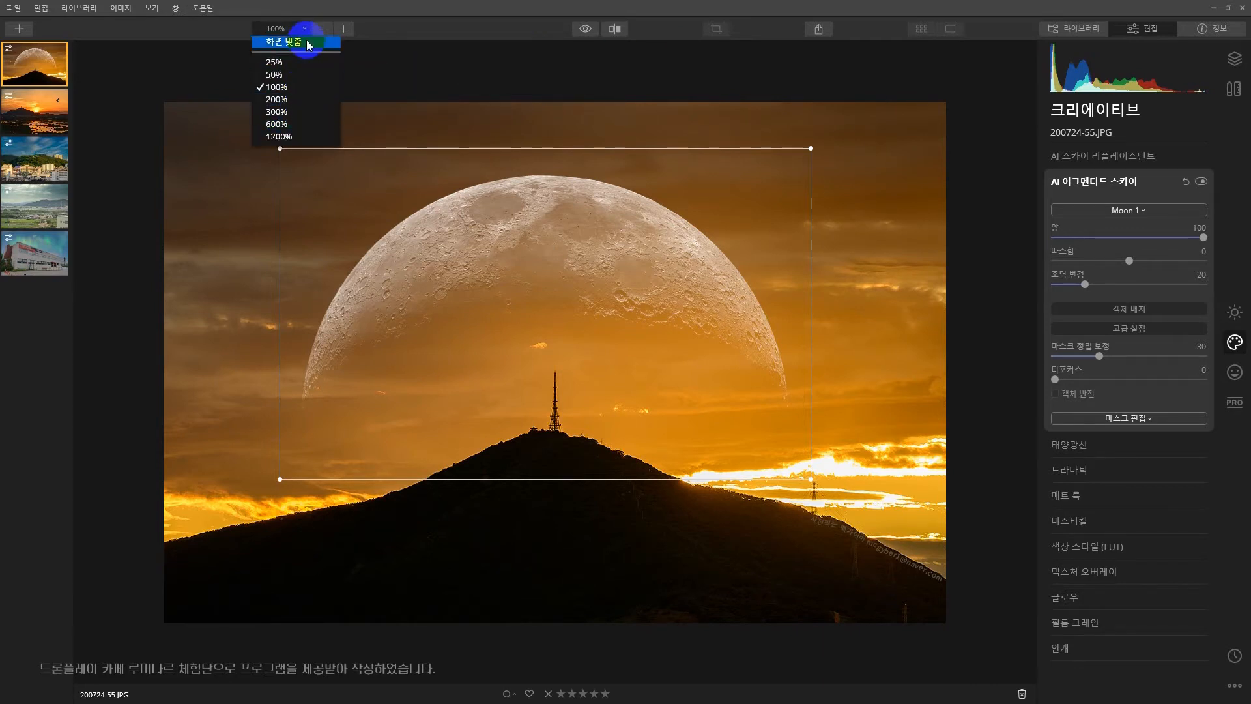
click(305, 41)
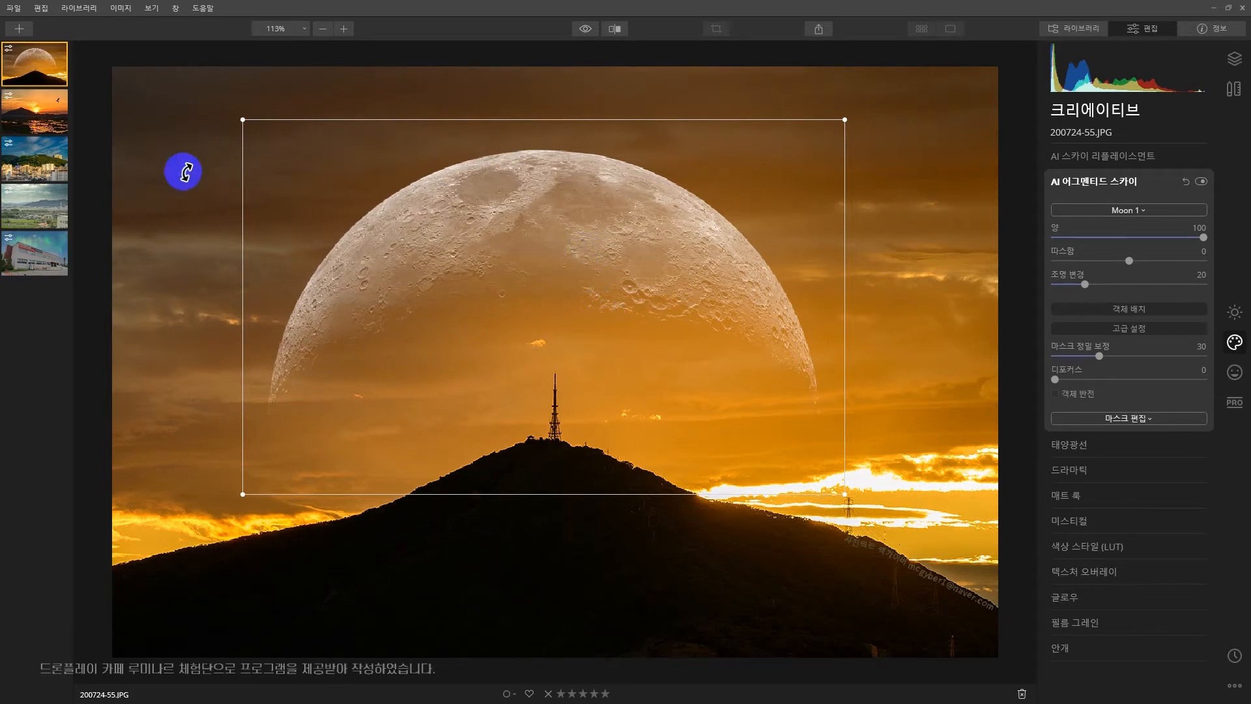
Compare the photo with its original, first by toggling the edits off and on, then in a before/after split view.
click(589, 37)
click(589, 37)
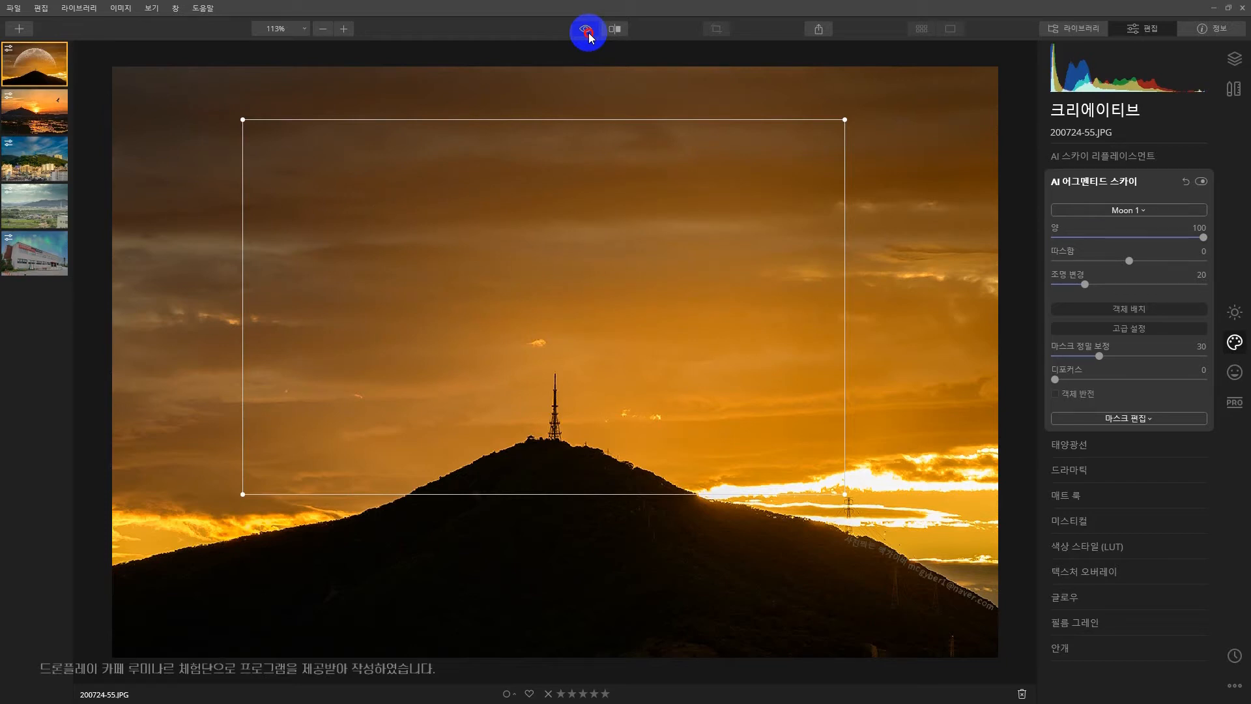
click(589, 38)
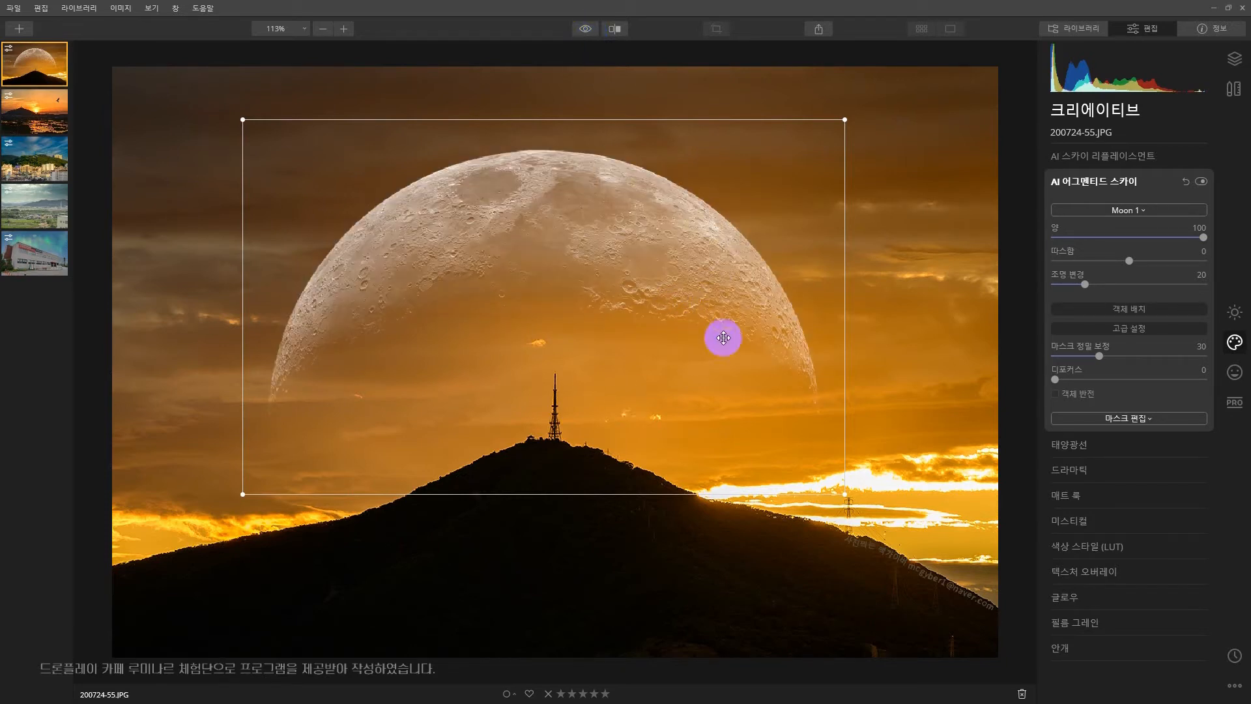
click(620, 32)
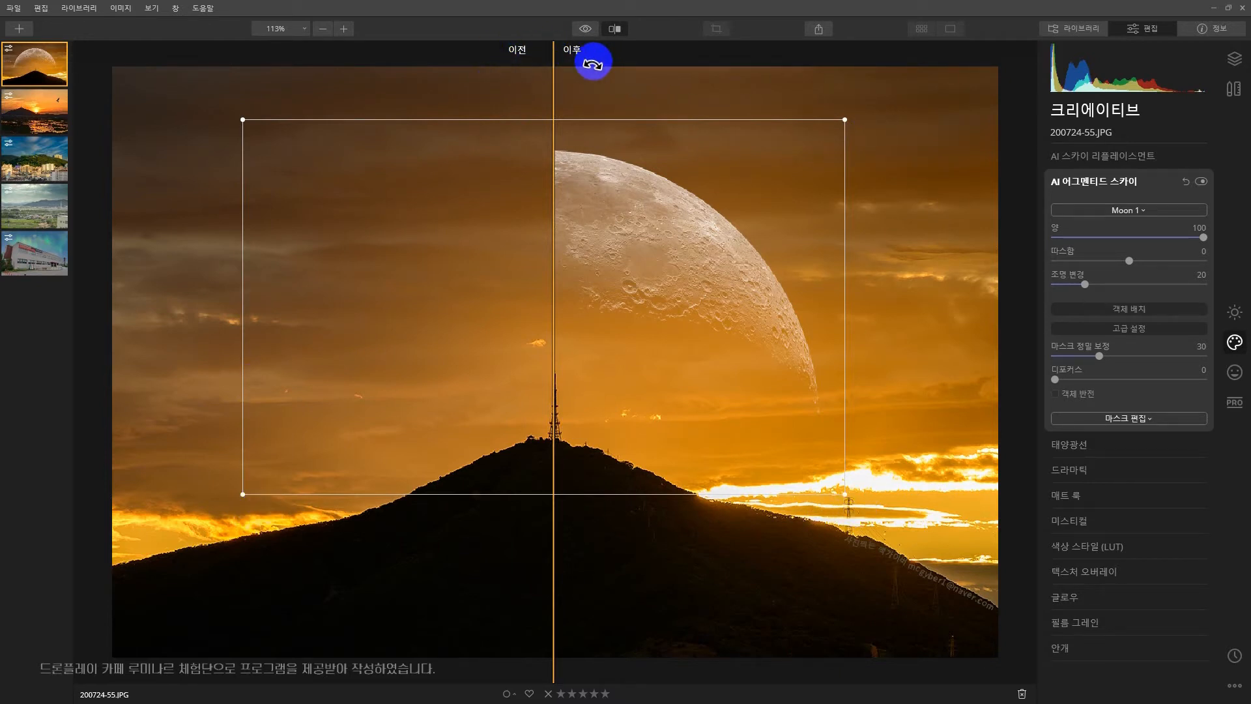
click(615, 28)
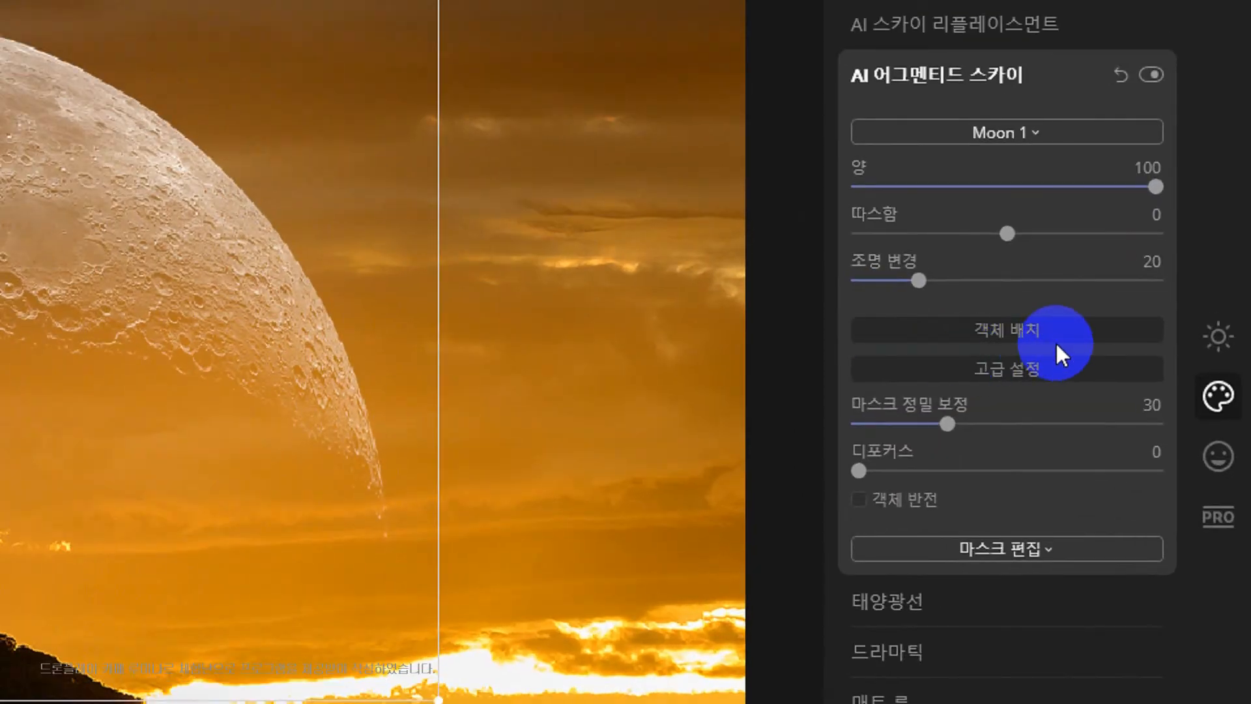
Finish placing the moon and check the photo once more in the before/after split view.
click(1056, 329)
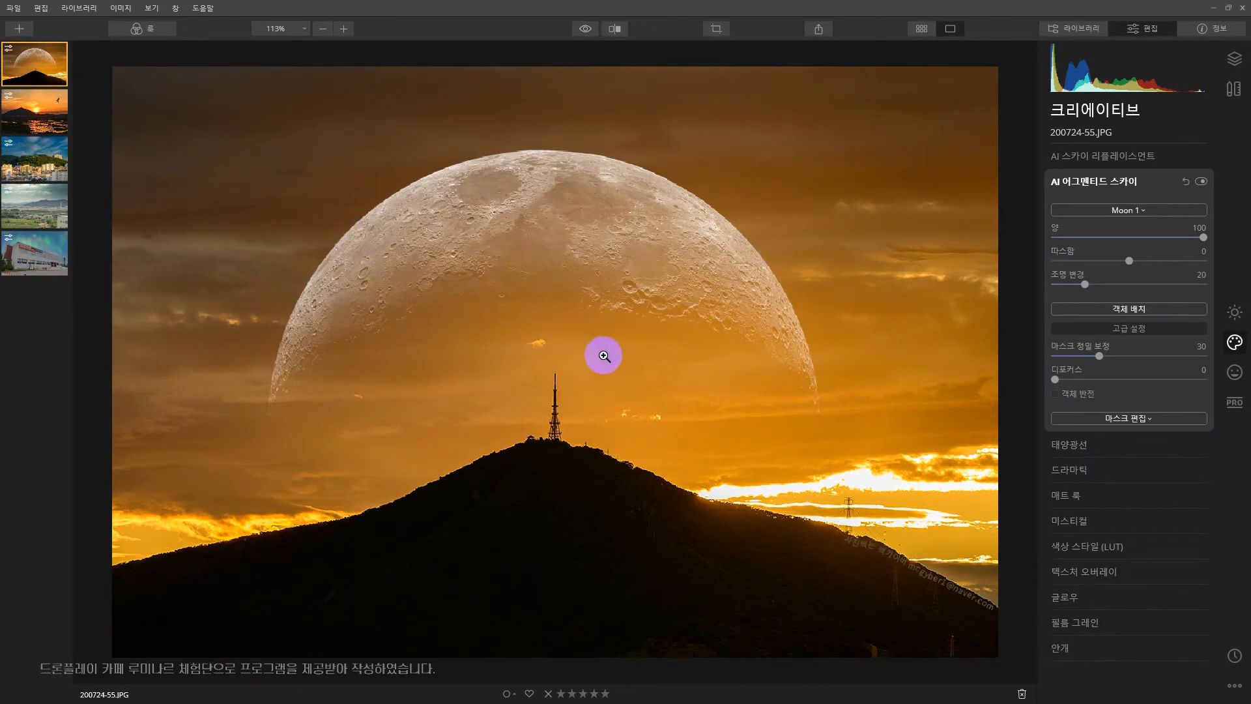
click(616, 29)
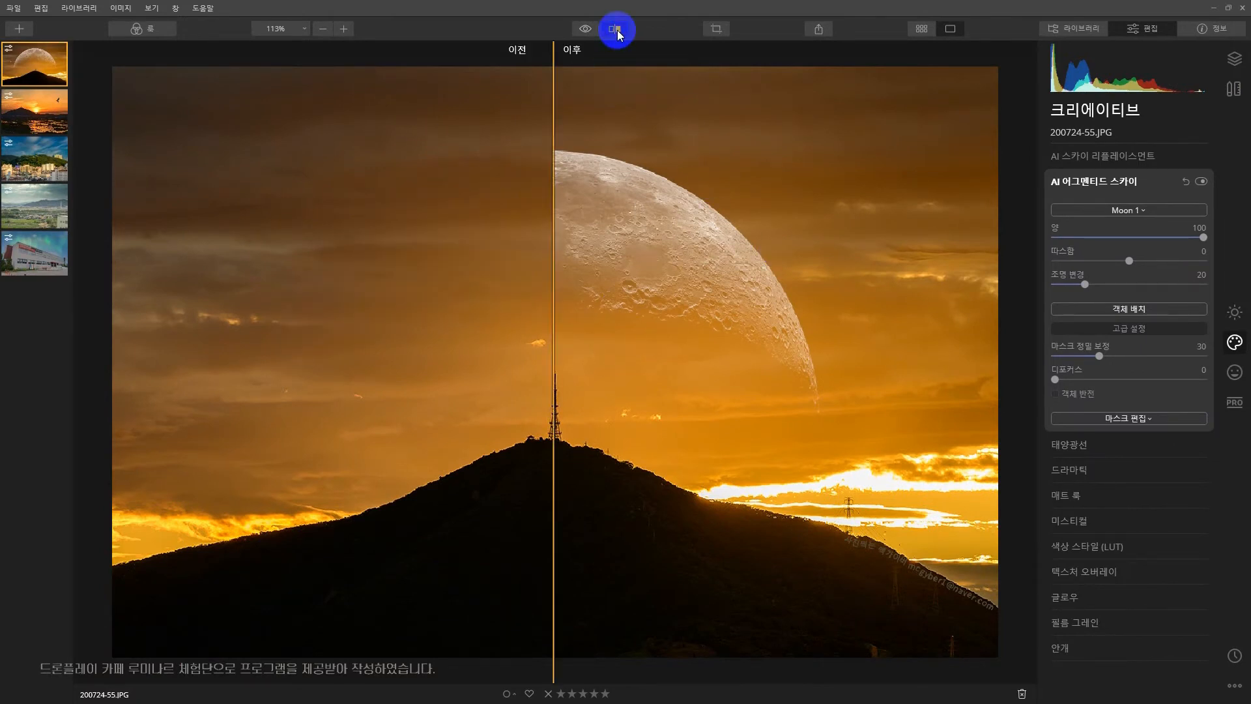
drag(553, 165, 553, 217)
click(717, 31)
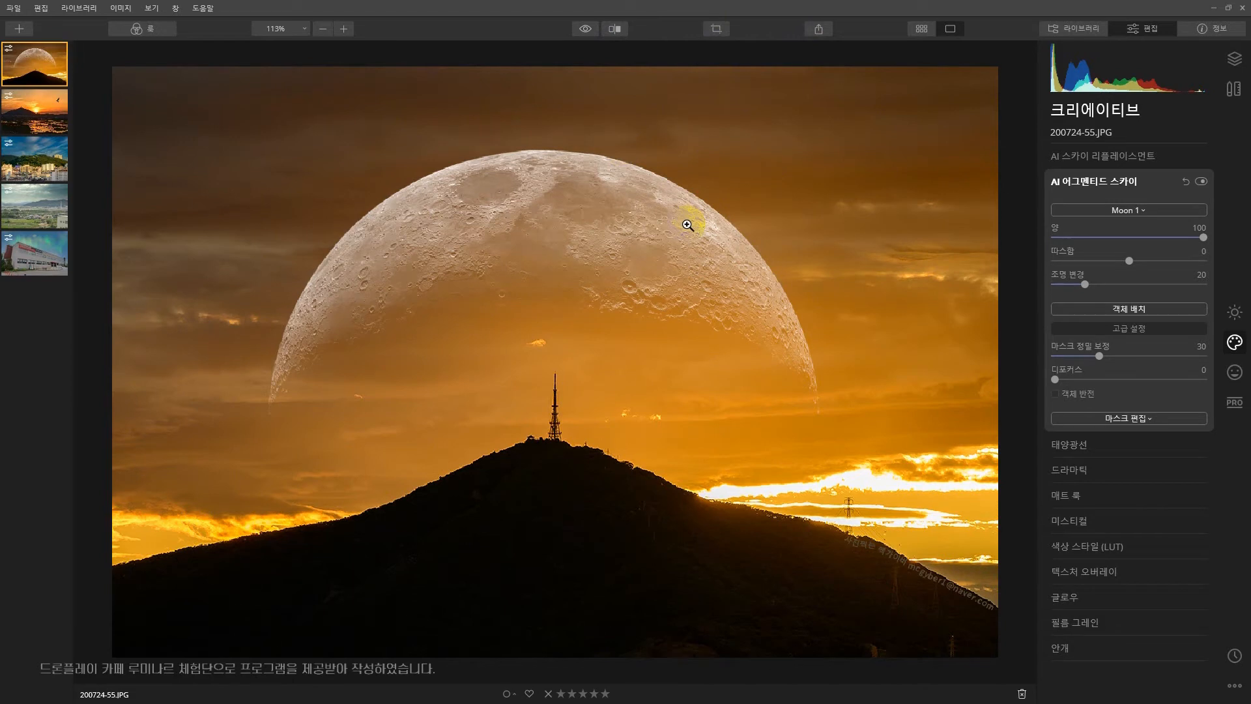
Show all photos in the gallery view and return to the single-image view of the sunset photo.
click(820, 30)
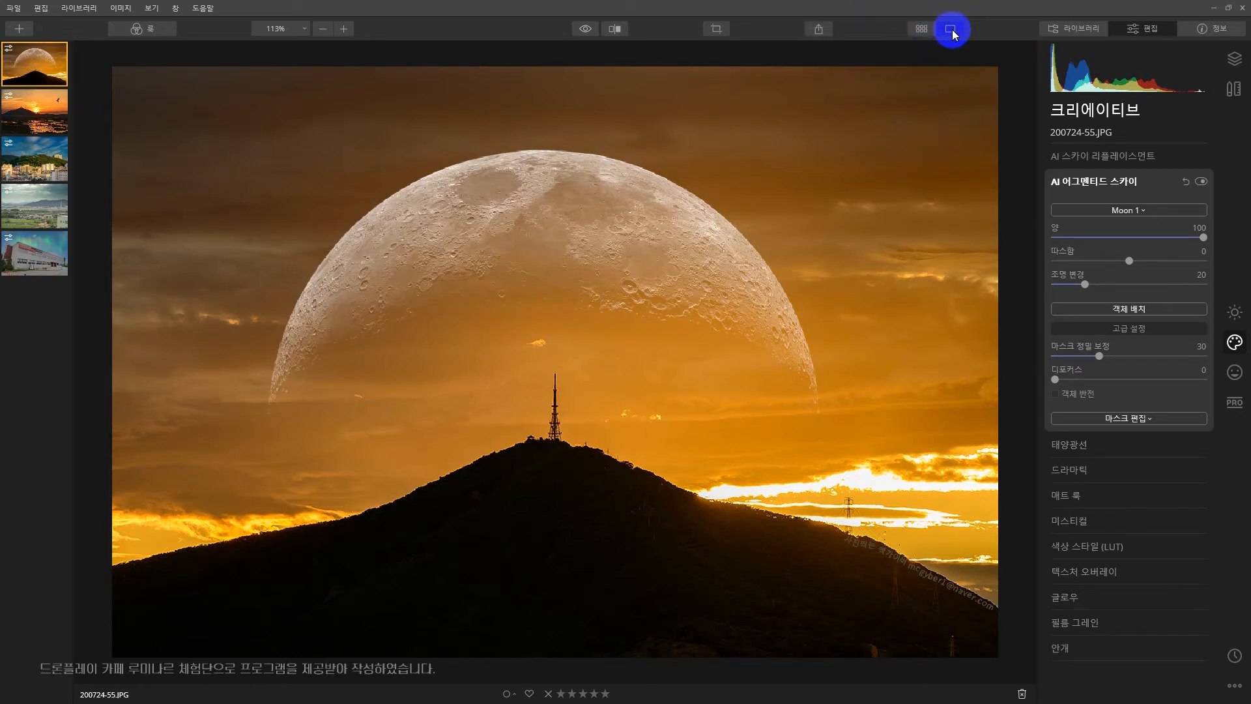
click(922, 28)
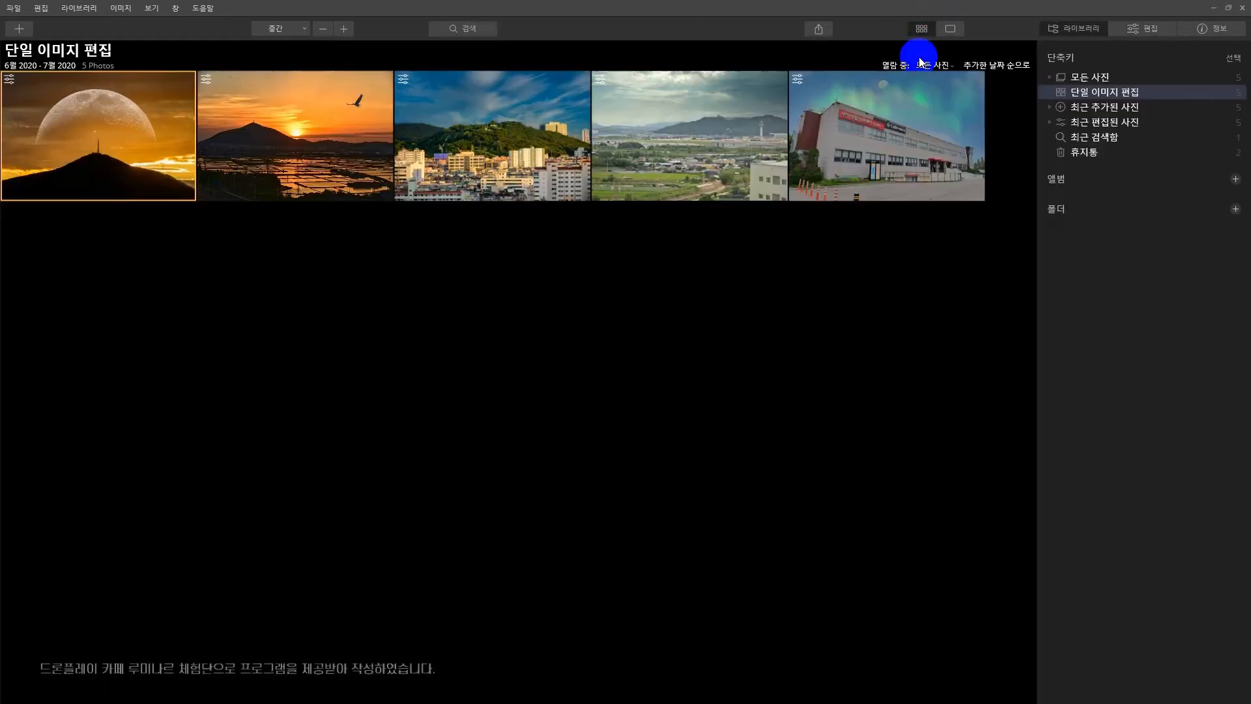
click(951, 29)
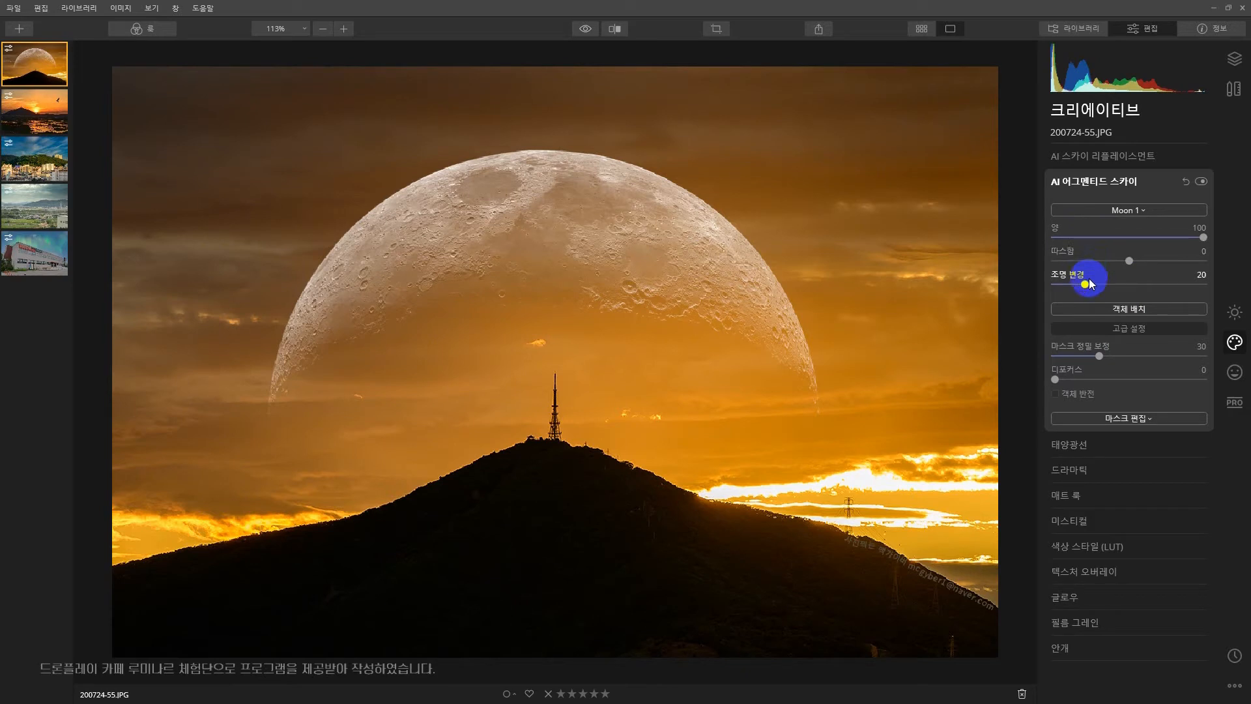
Keep the moon's amount at 100, set its warmth to -68 and its relight to 15.
mouse_move(1205, 240)
mouse_down()
mouse_move(1075, 239)
mouse_move(1205, 243)
mouse_up()
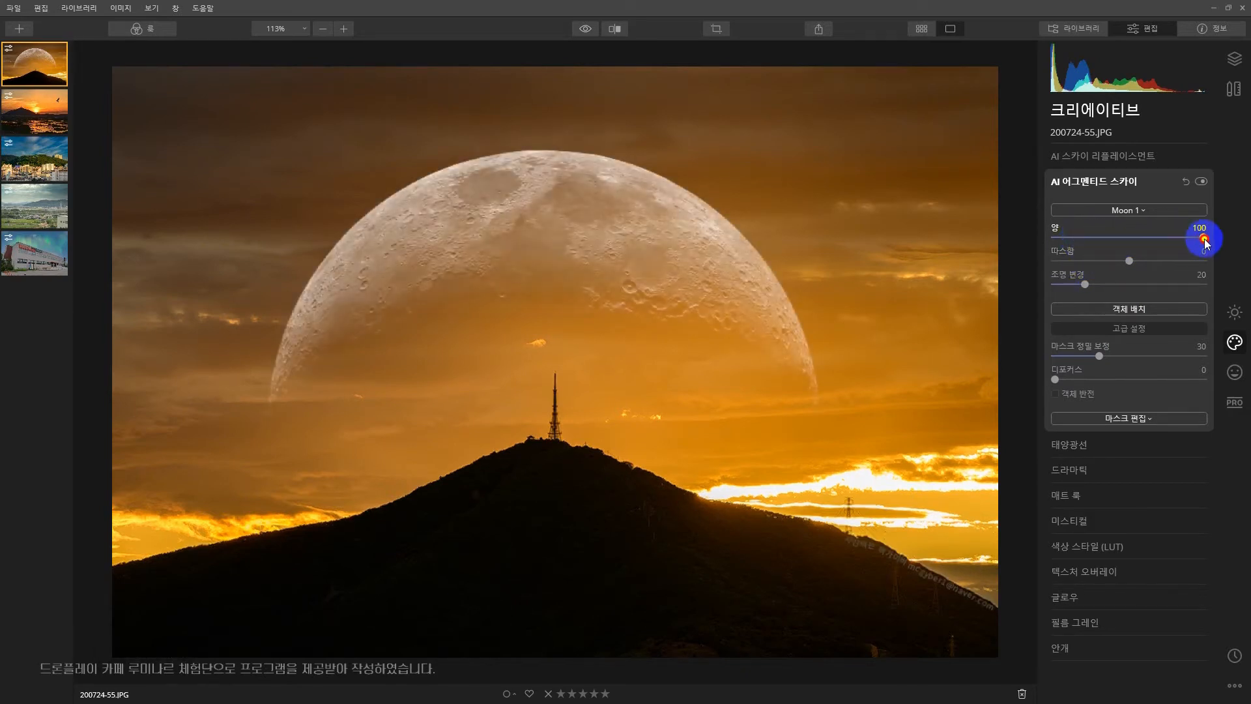
drag(1131, 261, 1081, 263)
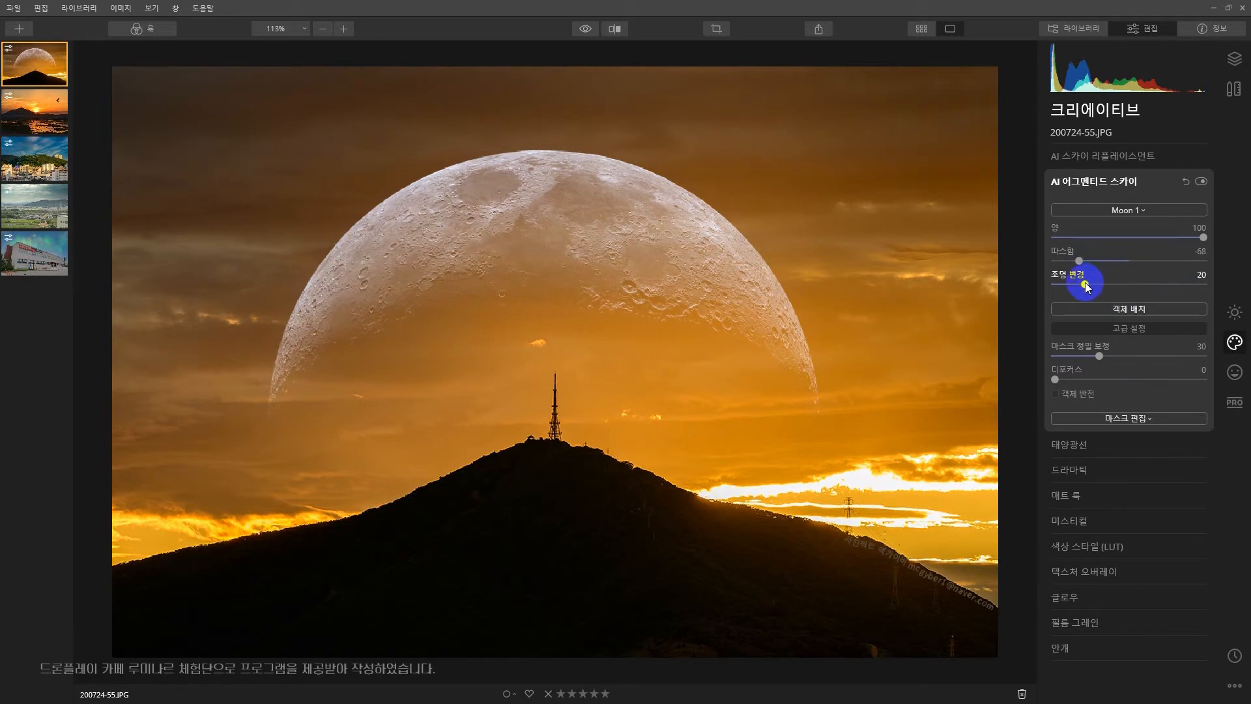
mouse_move(1085, 286)
mouse_down()
mouse_move(1154, 284)
mouse_move(1070, 284)
mouse_move(1187, 284)
mouse_move(1093, 285)
mouse_move(1177, 298)
mouse_move(1089, 298)
mouse_up()
mouse_move(1088, 289)
mouse_down()
mouse_move(1210, 283)
mouse_move(1053, 293)
mouse_move(1192, 285)
mouse_move(1078, 291)
mouse_up()
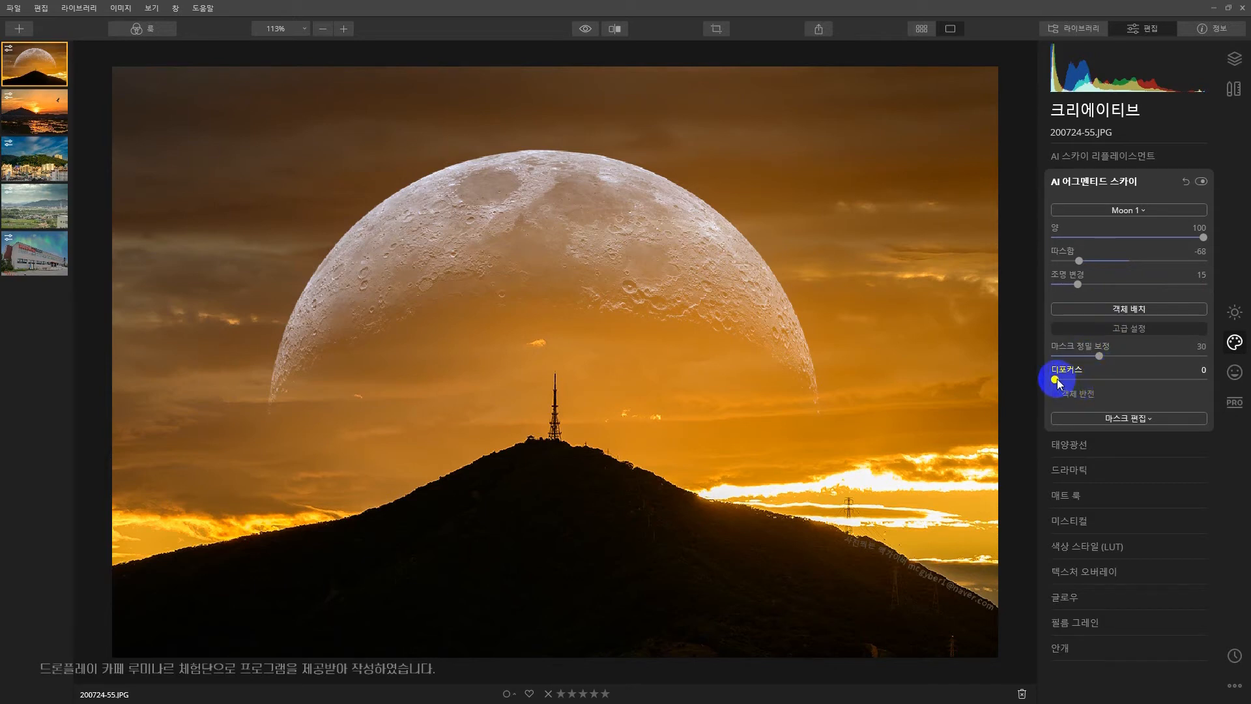
Reset the moon's defocus to 0 and undo the last defocus change.
mouse_move(1057, 382)
mouse_down()
mouse_move(1136, 378)
mouse_move(1043, 382)
mouse_up()
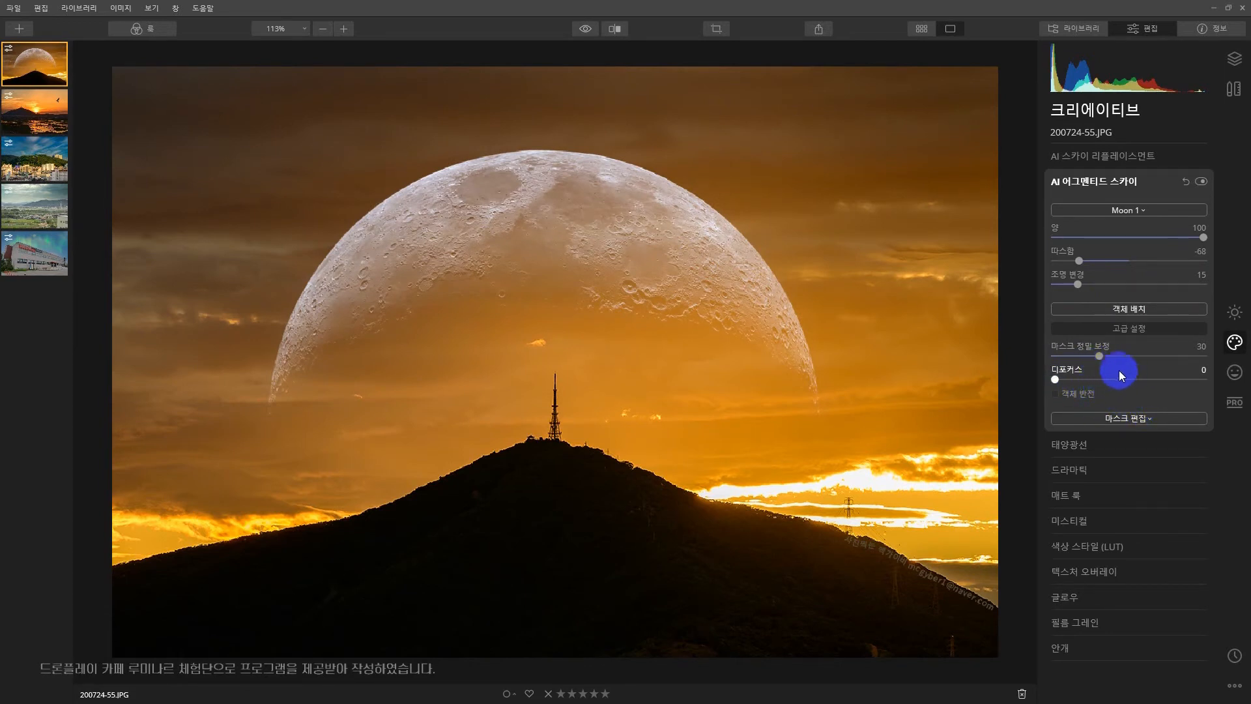
click(40, 9)
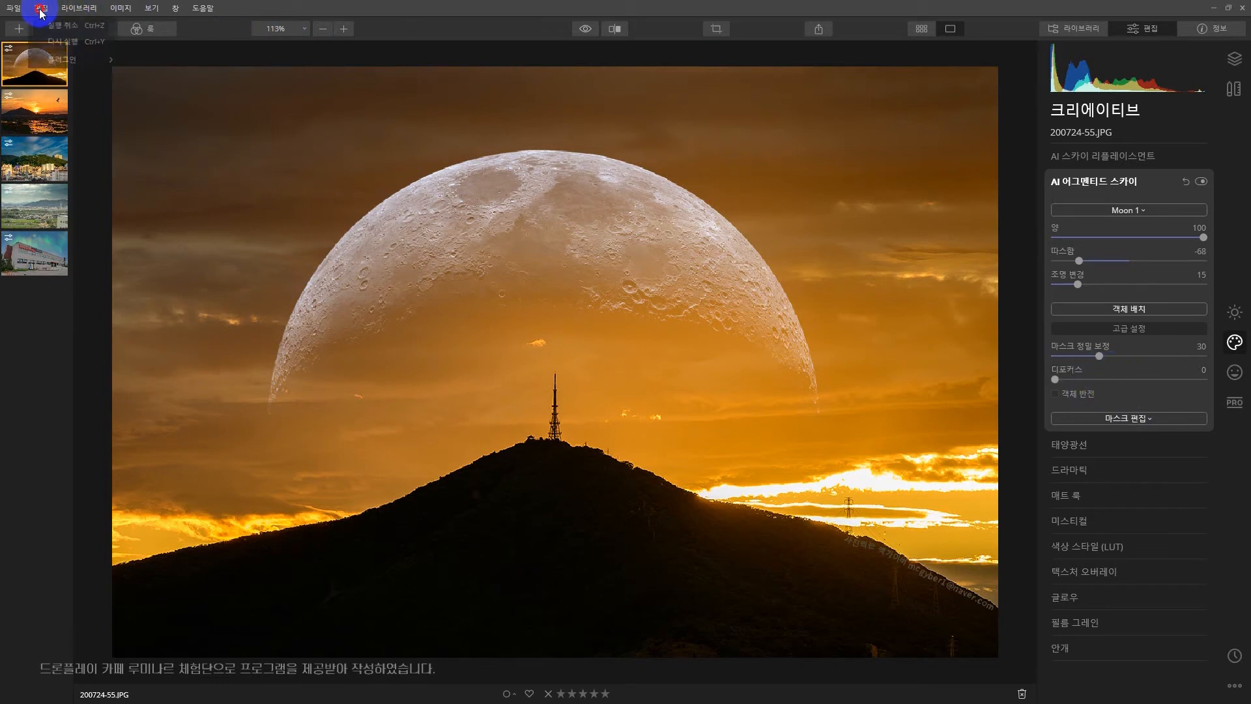
click(91, 44)
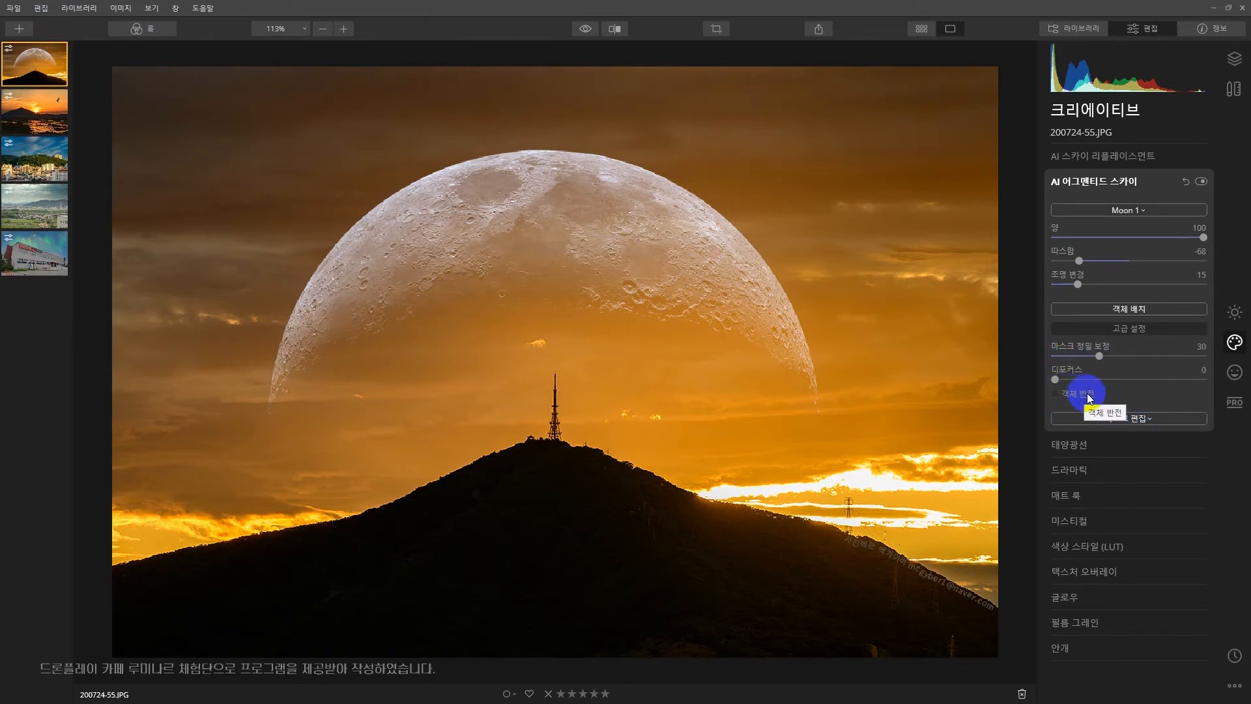
key(ctrl+z)
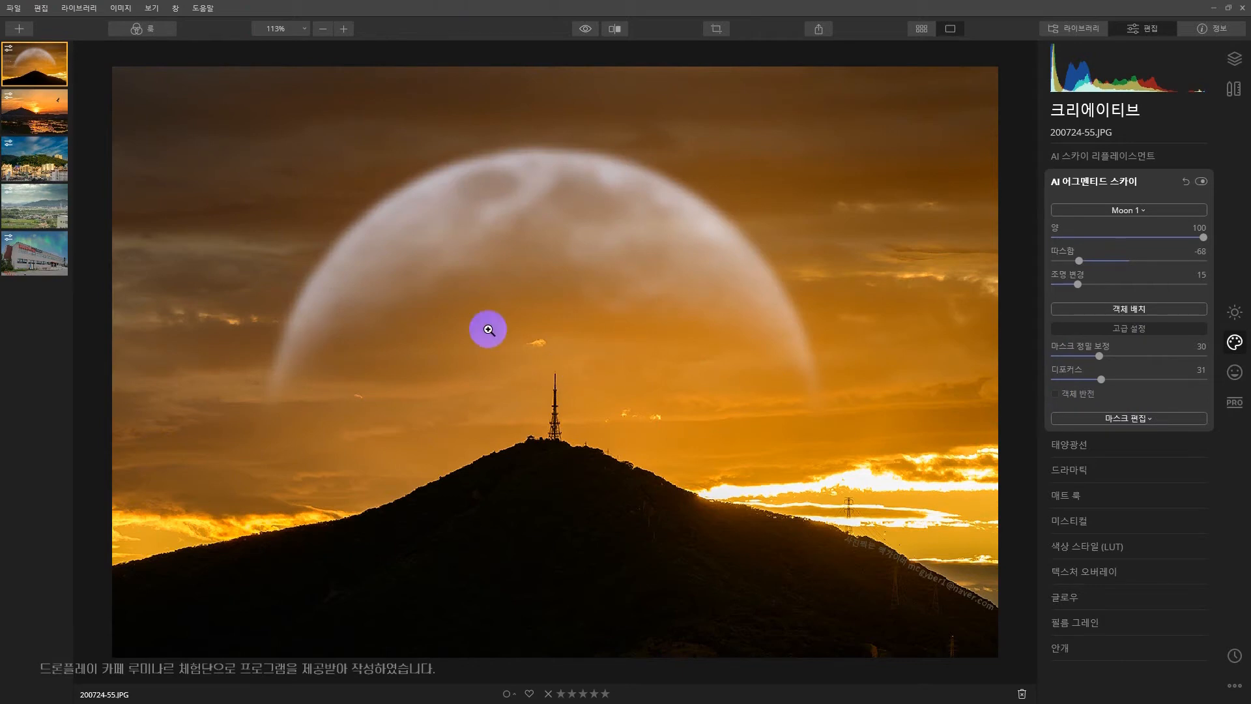
Redo the moon's defocus reset to 0 and toggle AI Augmented Sky off and on to compare the photo.
key(ctrl+y)
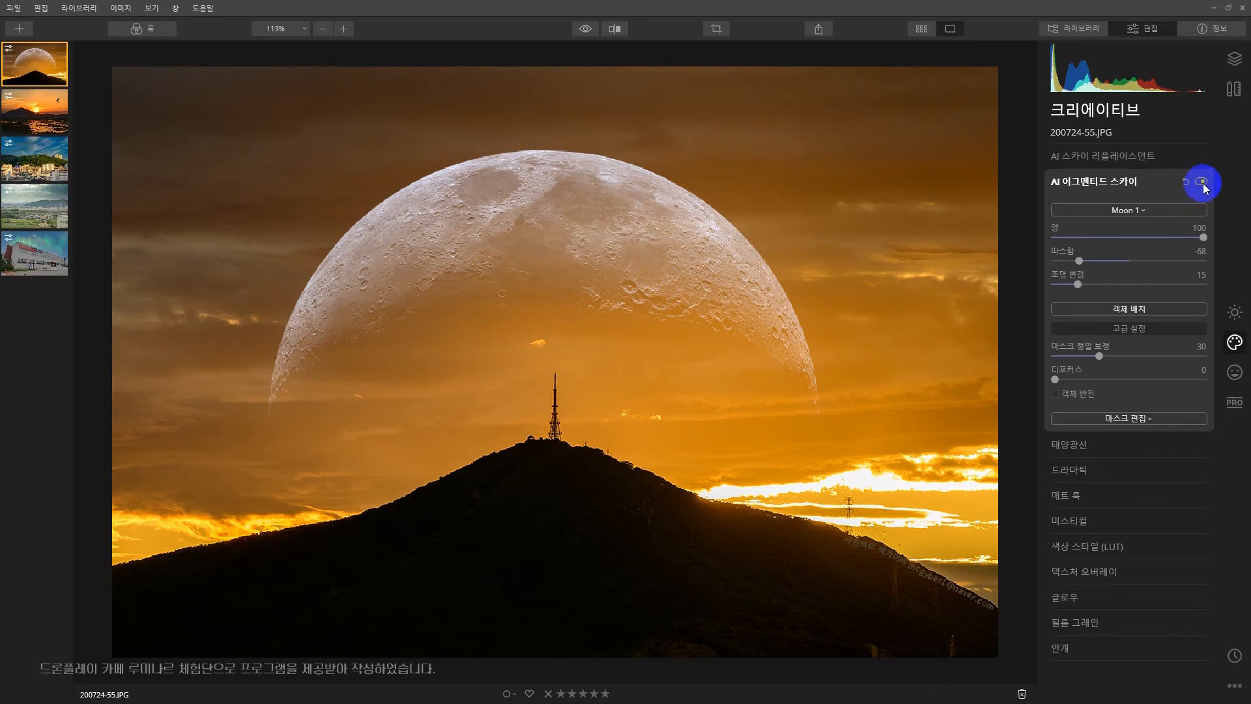
click(1202, 182)
click(1202, 182)
Start a brush mask for the moon, paint over its surface at size 100 and 50% opacity, and partly erase the painted area.
click(1152, 422)
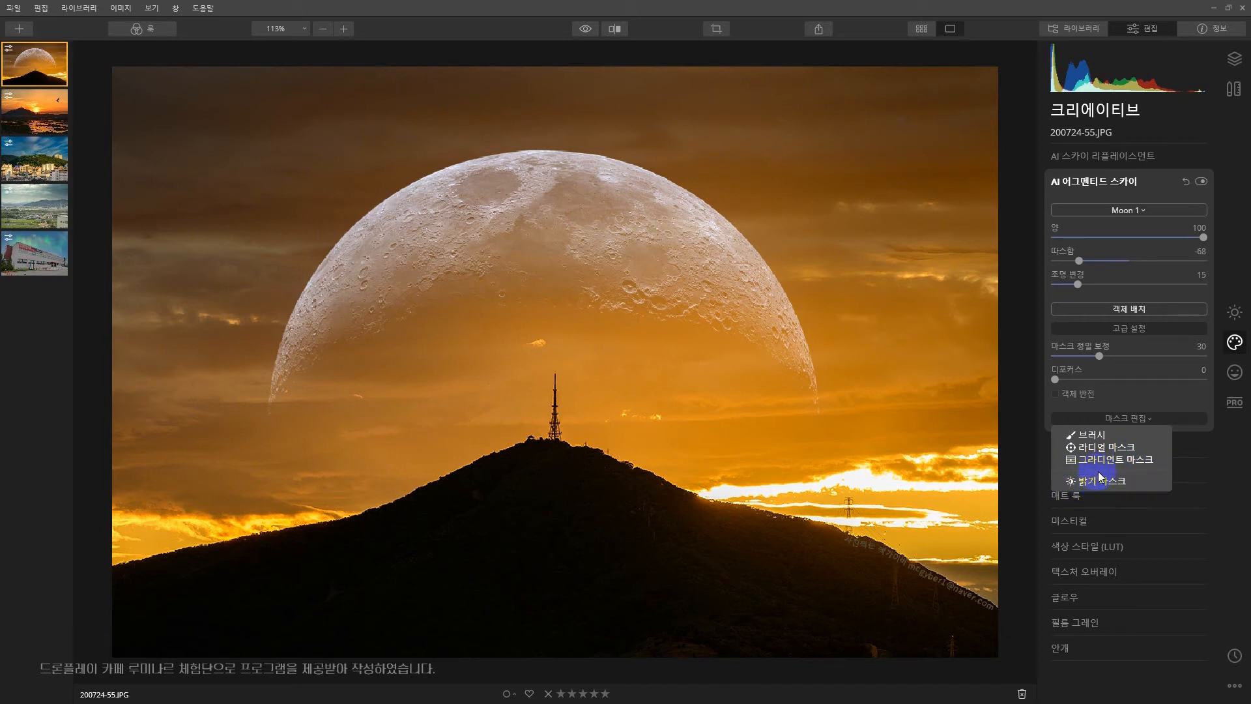
click(1101, 433)
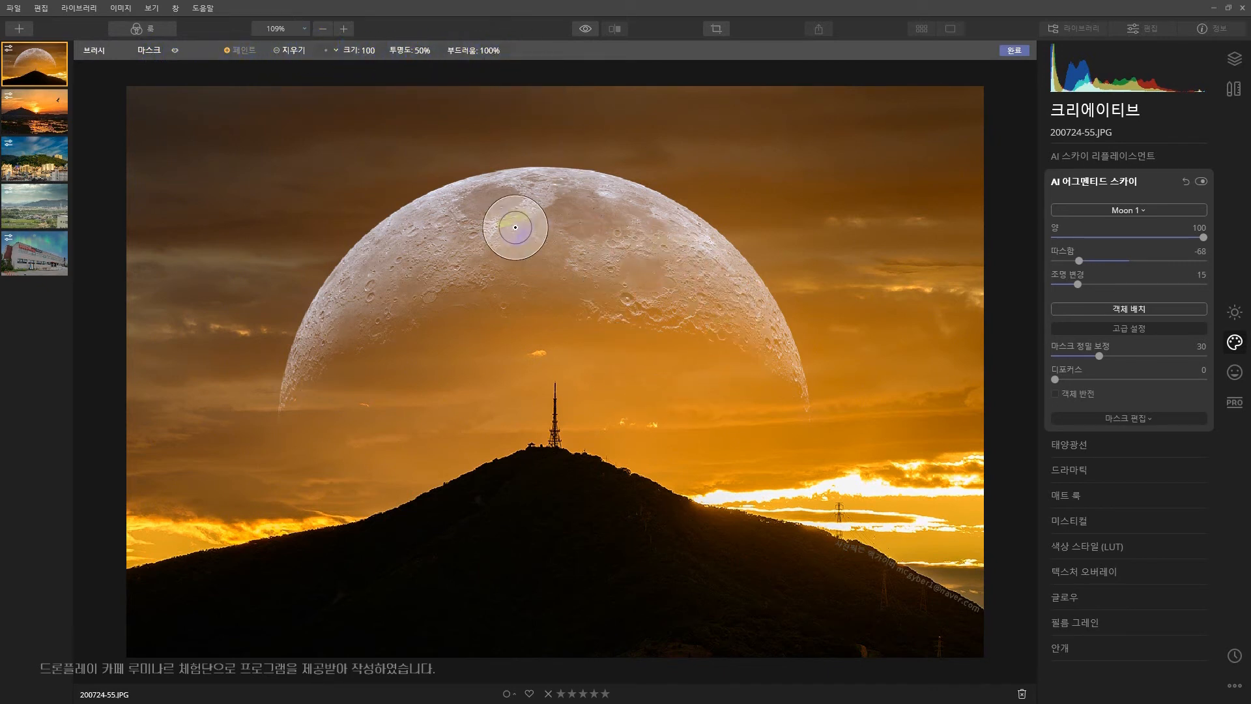
drag(726, 276, 620, 276)
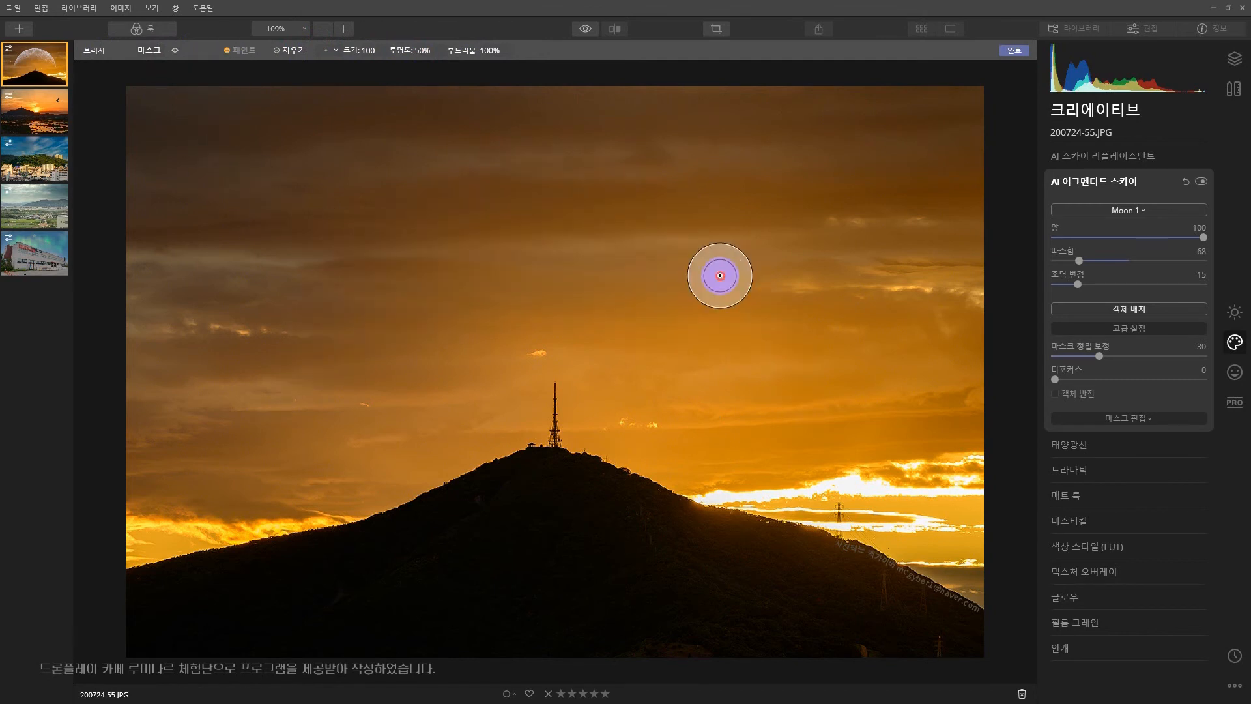
mouse_move(717, 274)
mouse_down()
mouse_move(645, 232)
mouse_move(657, 277)
mouse_move(620, 309)
mouse_up()
mouse_move(627, 216)
mouse_down()
mouse_move(505, 235)
mouse_move(676, 286)
mouse_move(652, 311)
mouse_move(718, 260)
mouse_move(569, 241)
mouse_move(743, 326)
mouse_move(665, 225)
mouse_move(678, 260)
mouse_up()
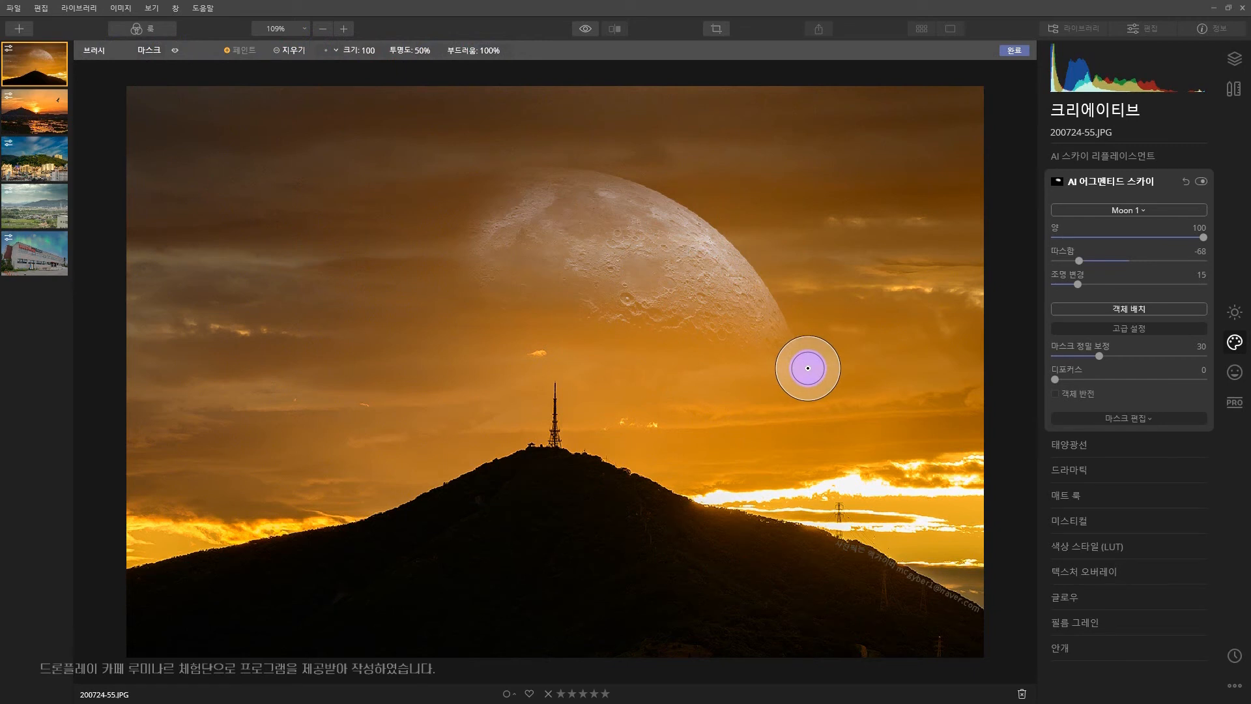
click(294, 52)
mouse_move(678, 254)
mouse_down()
mouse_move(626, 224)
mouse_move(691, 261)
mouse_move(678, 223)
mouse_move(637, 246)
mouse_move(652, 254)
mouse_up()
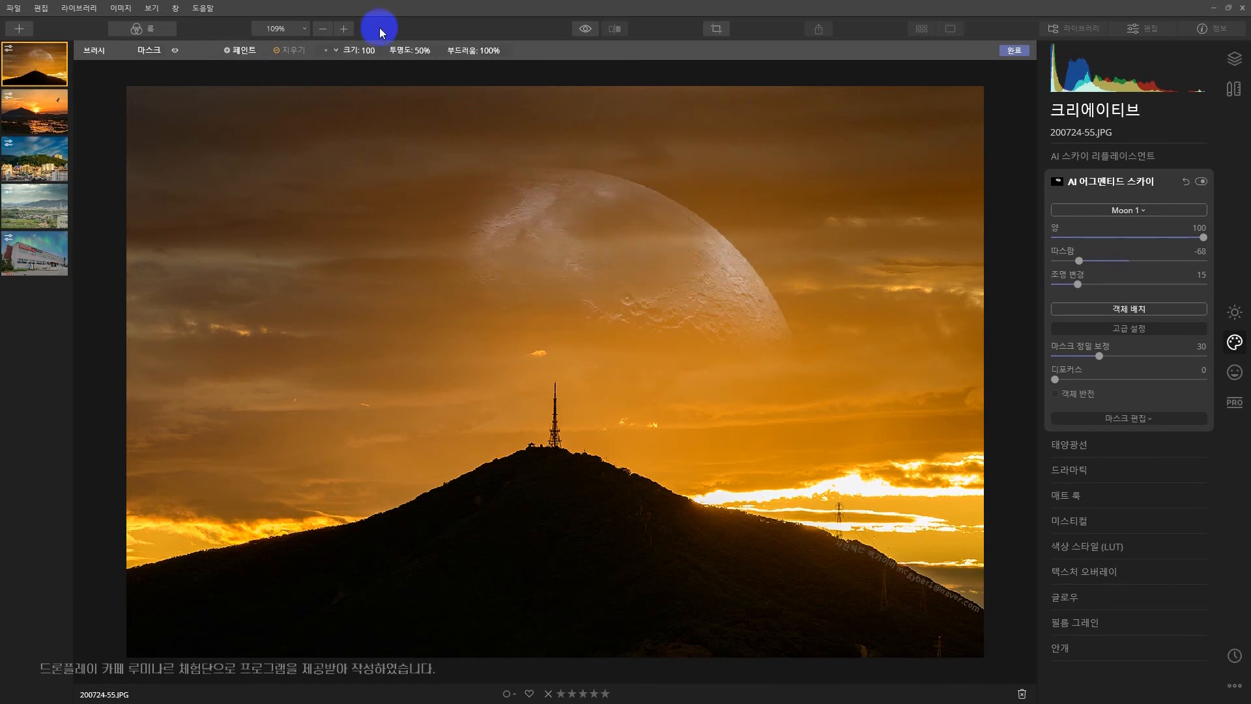
Set the mask brush opacity to 100% and paint the upper and right parts of the moon back in.
click(419, 50)
drag(432, 78, 503, 84)
click(244, 52)
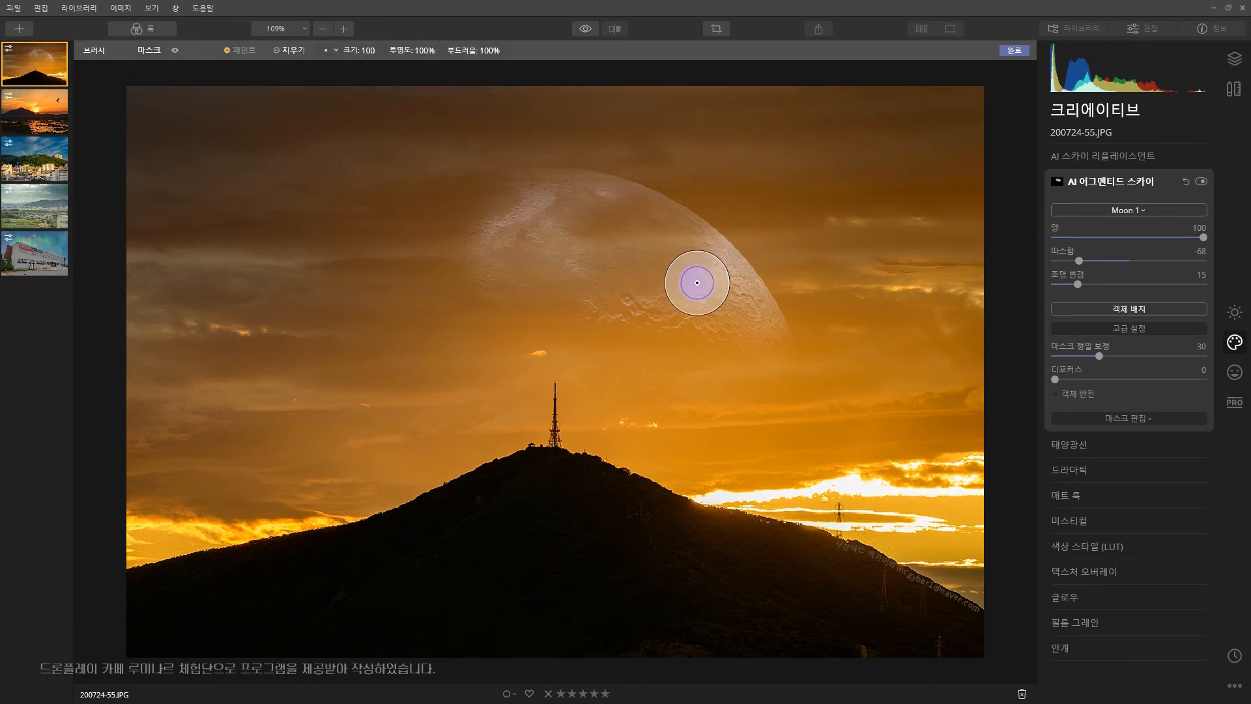
mouse_move(732, 284)
mouse_down()
mouse_move(550, 257)
mouse_move(665, 280)
mouse_move(481, 213)
mouse_move(812, 345)
mouse_up()
mouse_move(712, 231)
mouse_down()
mouse_move(485, 201)
mouse_move(566, 301)
mouse_move(790, 365)
mouse_move(830, 402)
mouse_up()
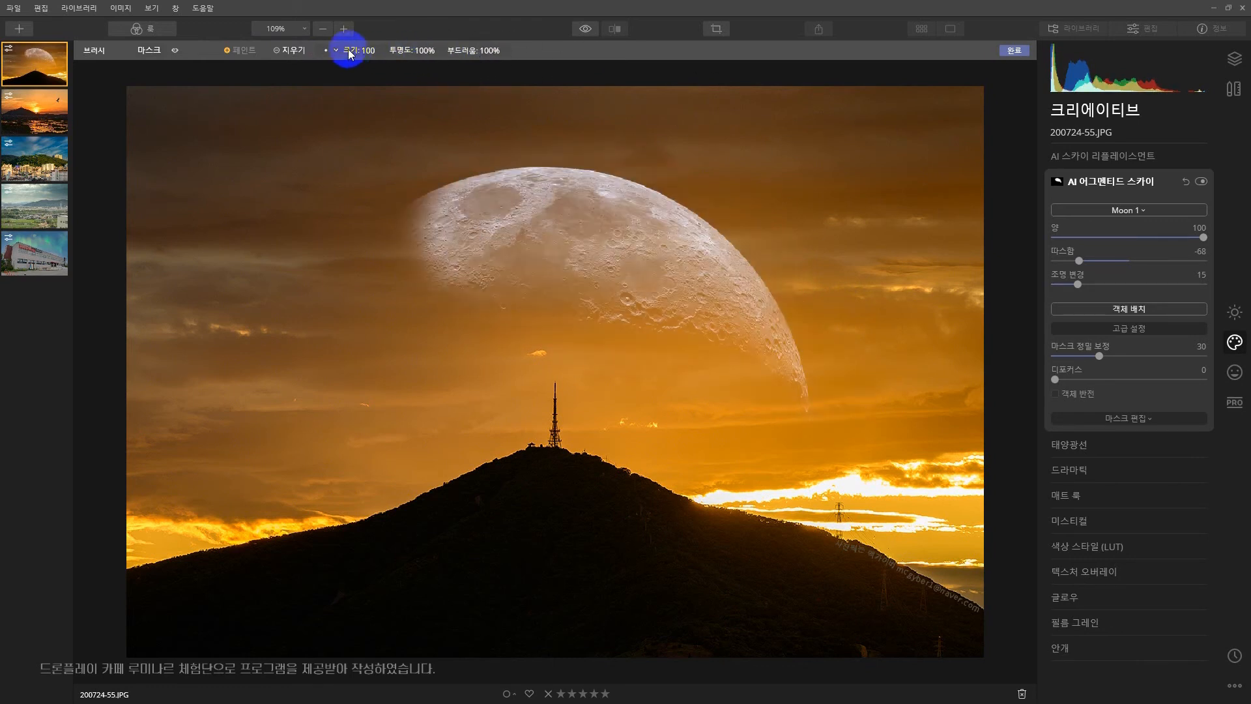
Erase a band across the moon's upper edge, paint the moon back in across its full width, and finish the mask.
click(297, 54)
mouse_move(511, 178)
mouse_down()
mouse_move(626, 188)
mouse_move(685, 224)
mouse_up()
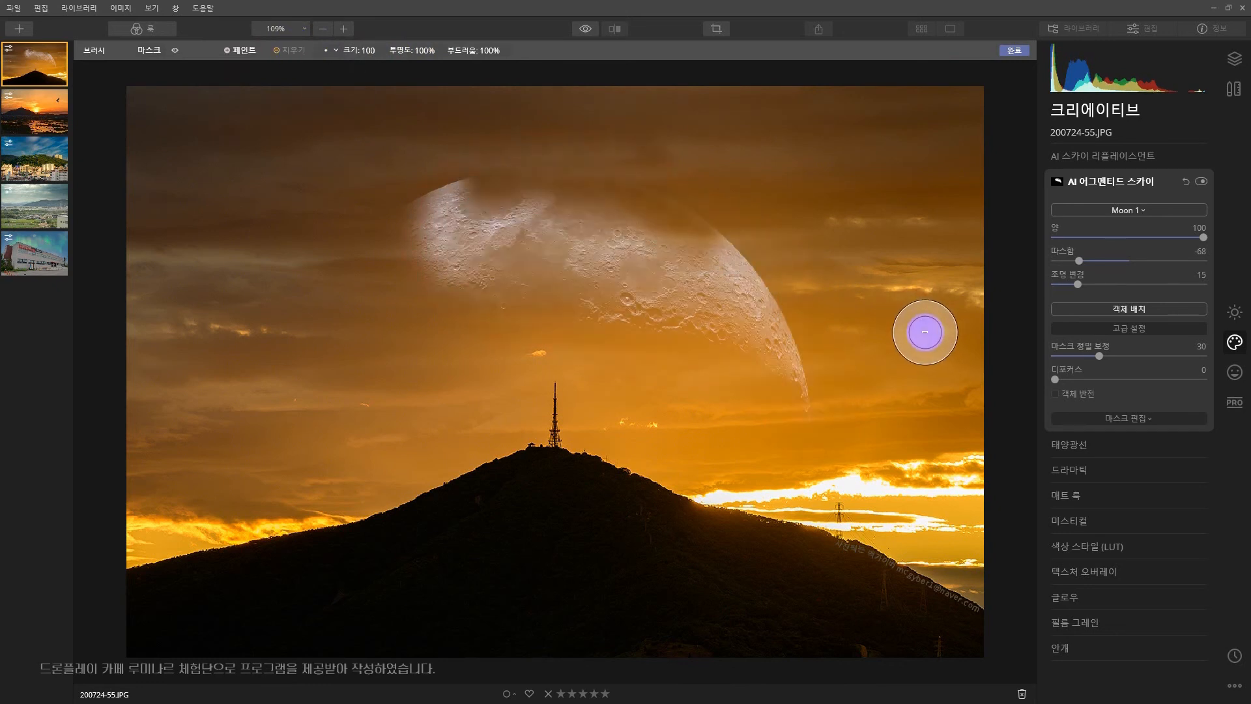
click(240, 52)
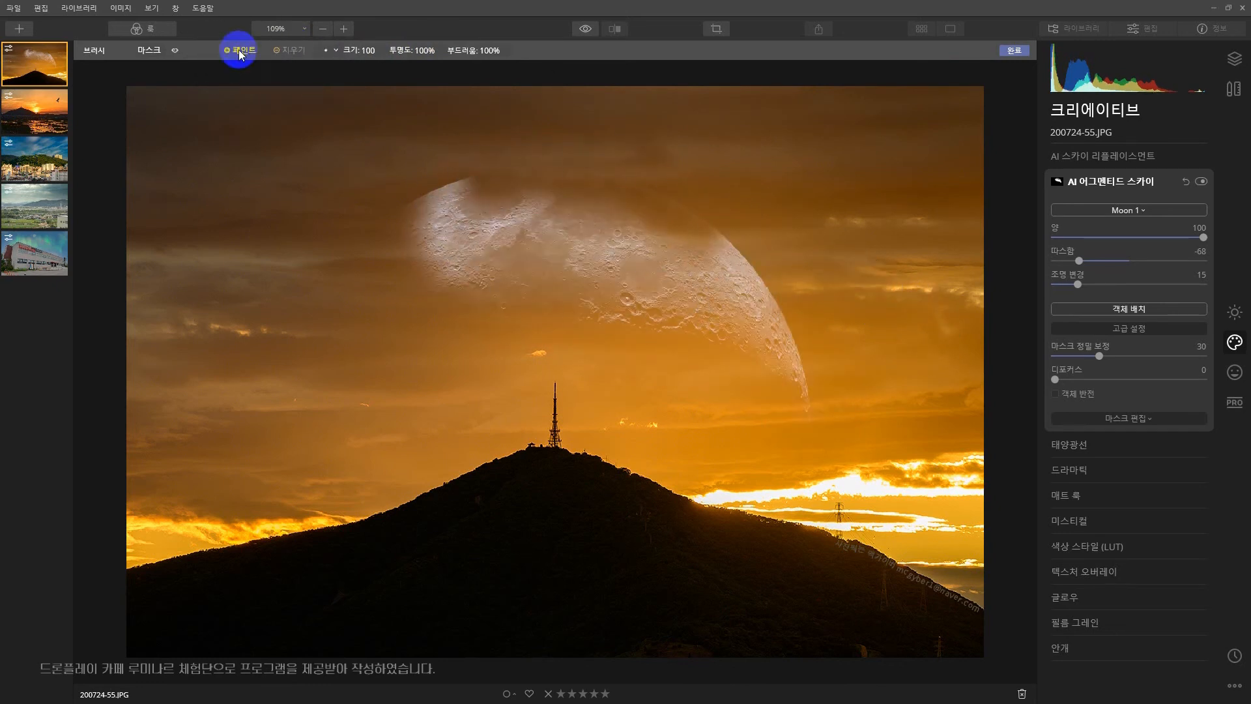
mouse_move(698, 266)
mouse_down()
mouse_move(442, 218)
mouse_move(773, 274)
mouse_move(450, 254)
mouse_move(311, 313)
mouse_move(653, 277)
mouse_move(624, 315)
mouse_move(783, 331)
mouse_move(469, 210)
mouse_move(656, 283)
mouse_move(336, 325)
mouse_up()
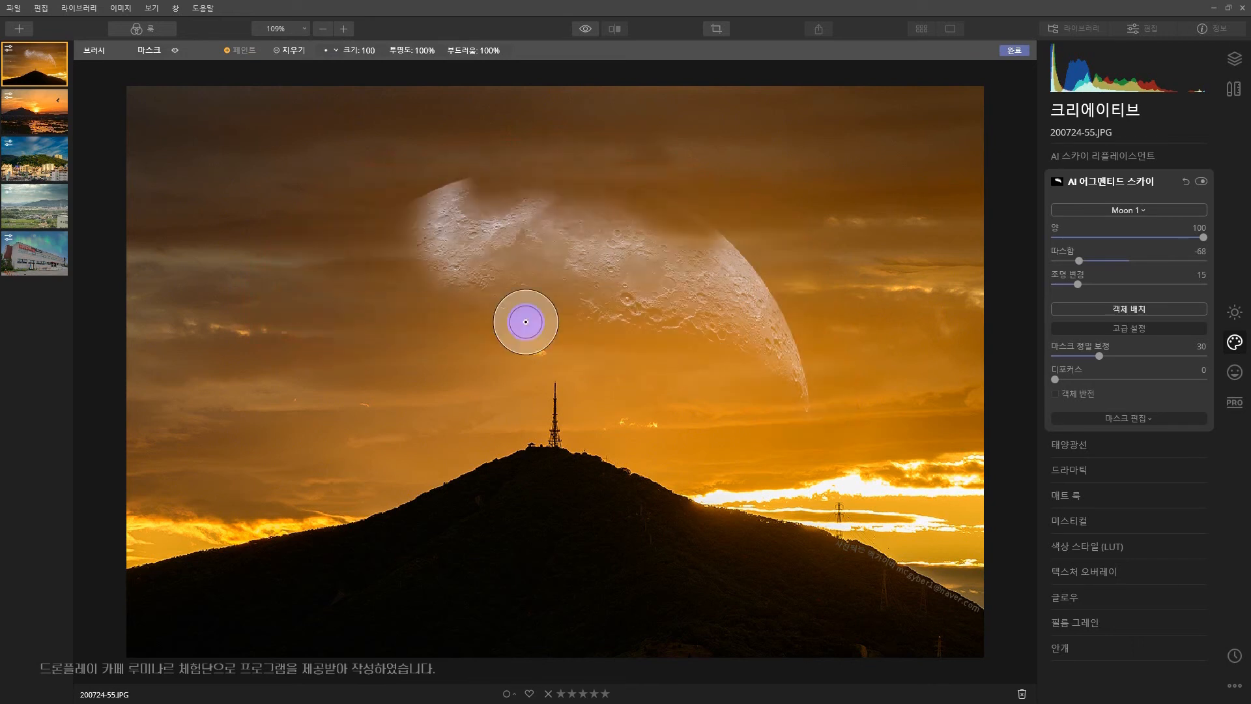
click(1150, 417)
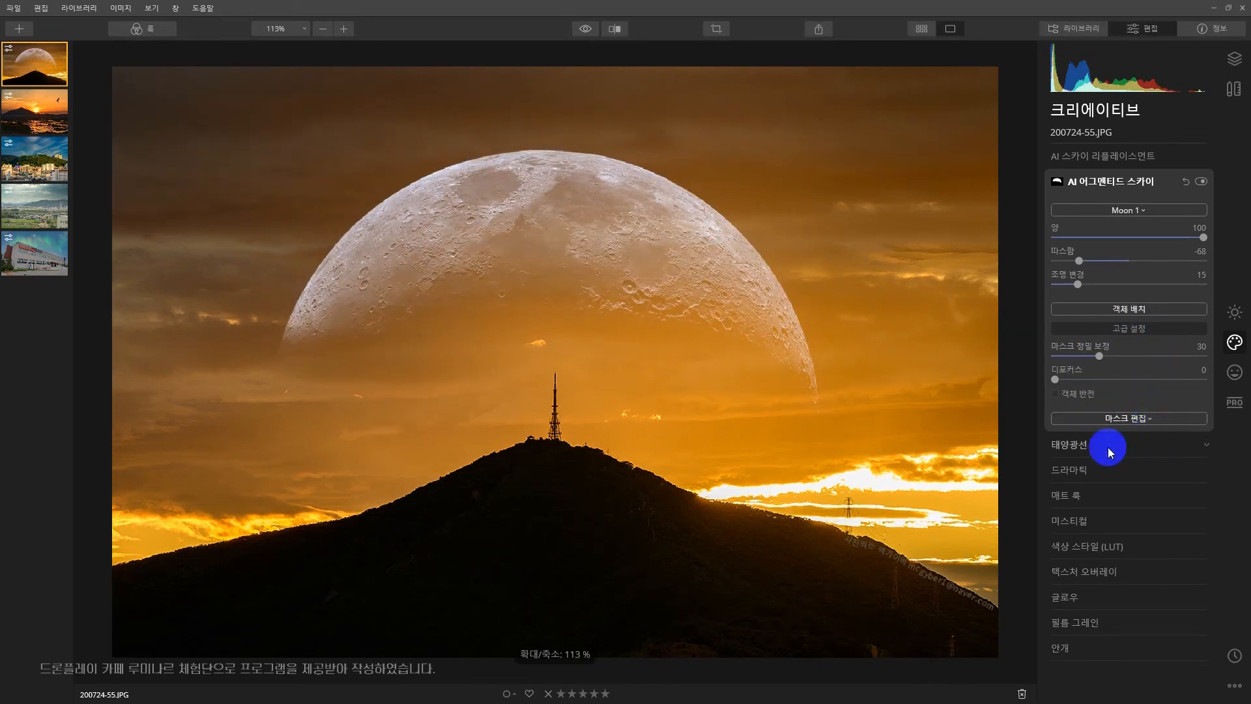
click(1157, 419)
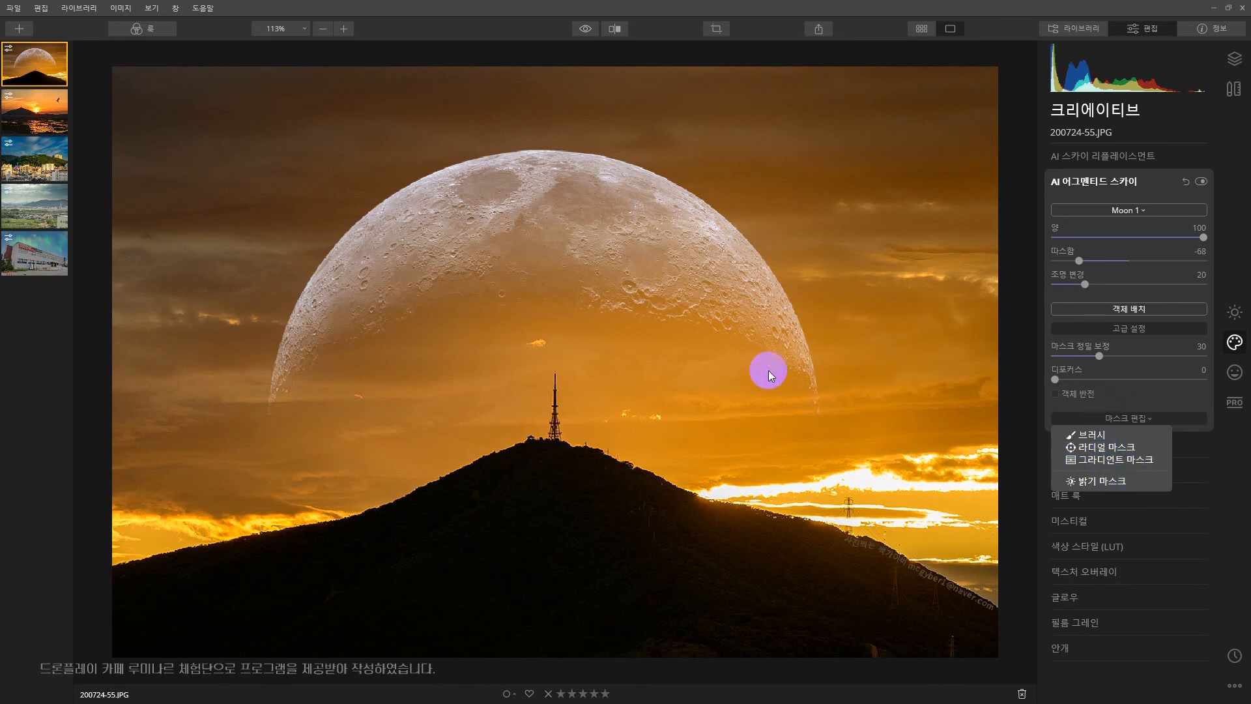
click(1051, 11)
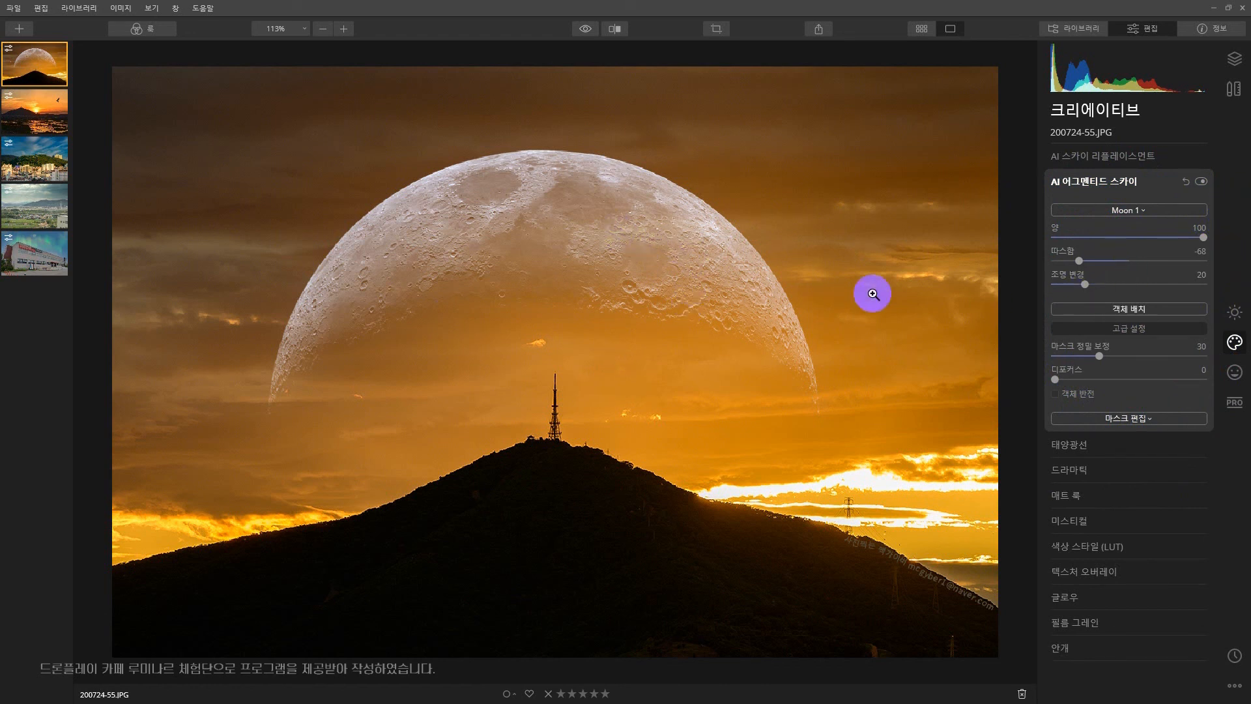
Try Moon 2 as the sky object and undo the switch.
click(1152, 212)
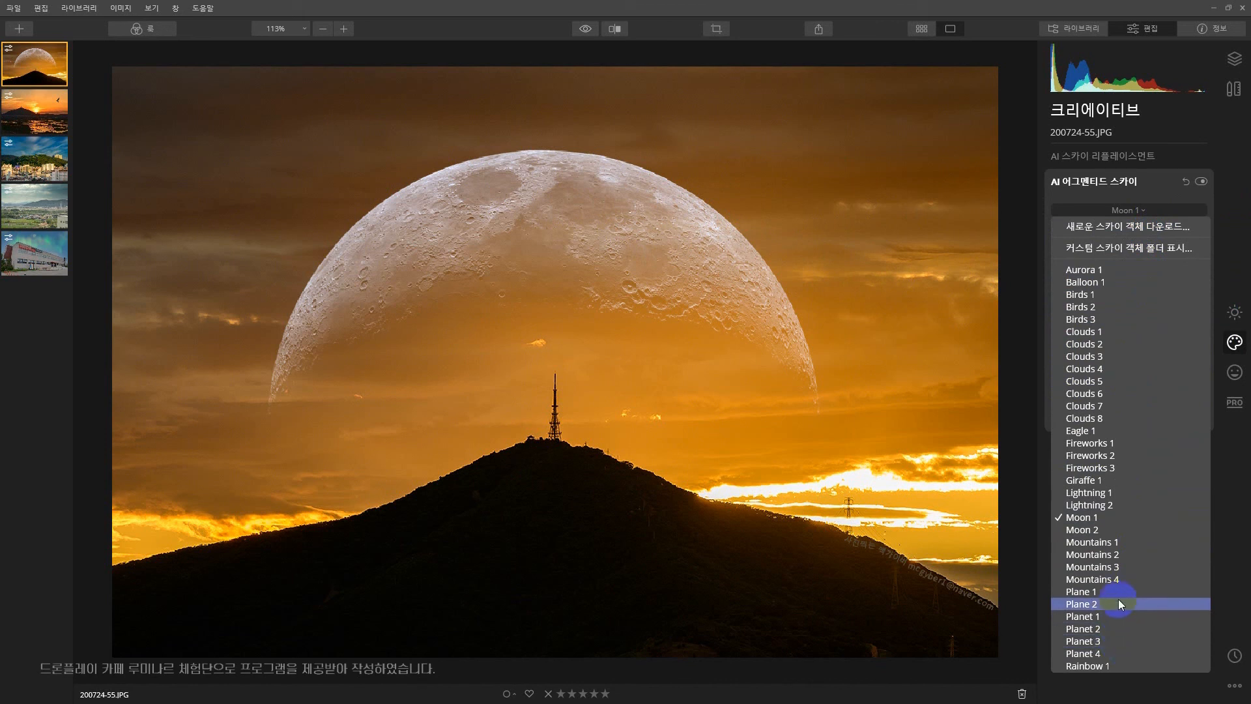
click(1125, 529)
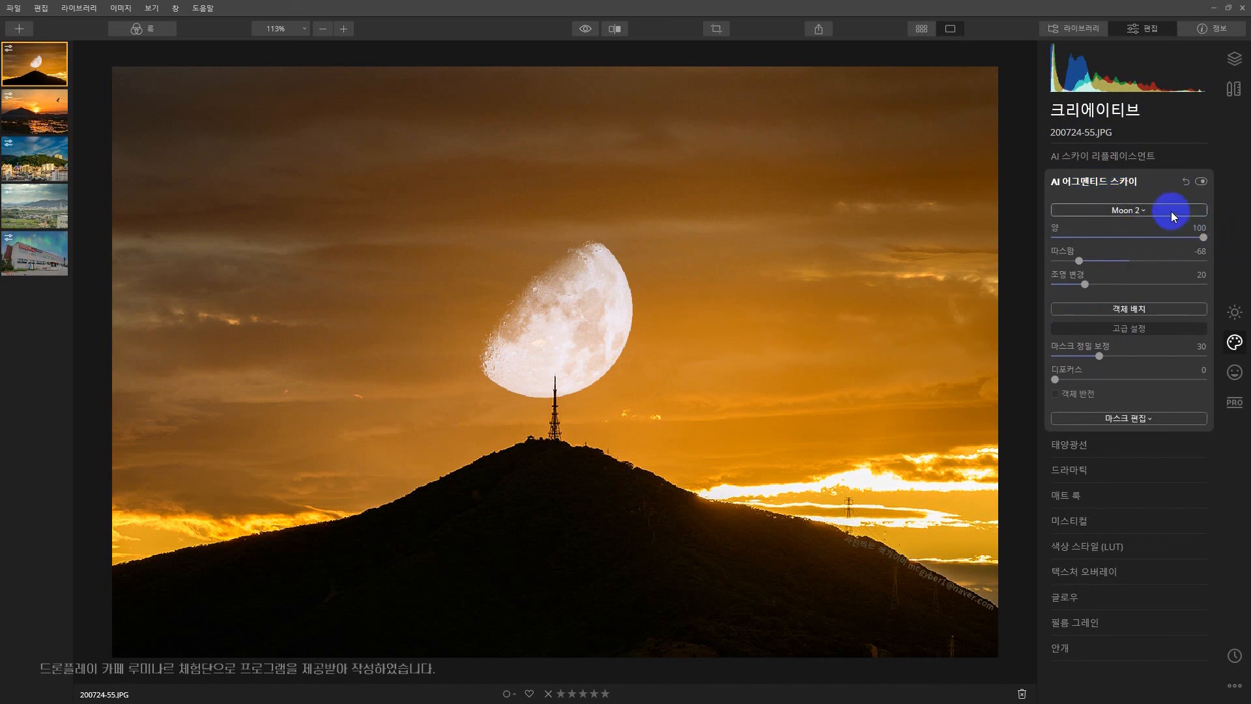
click(42, 9)
click(50, 25)
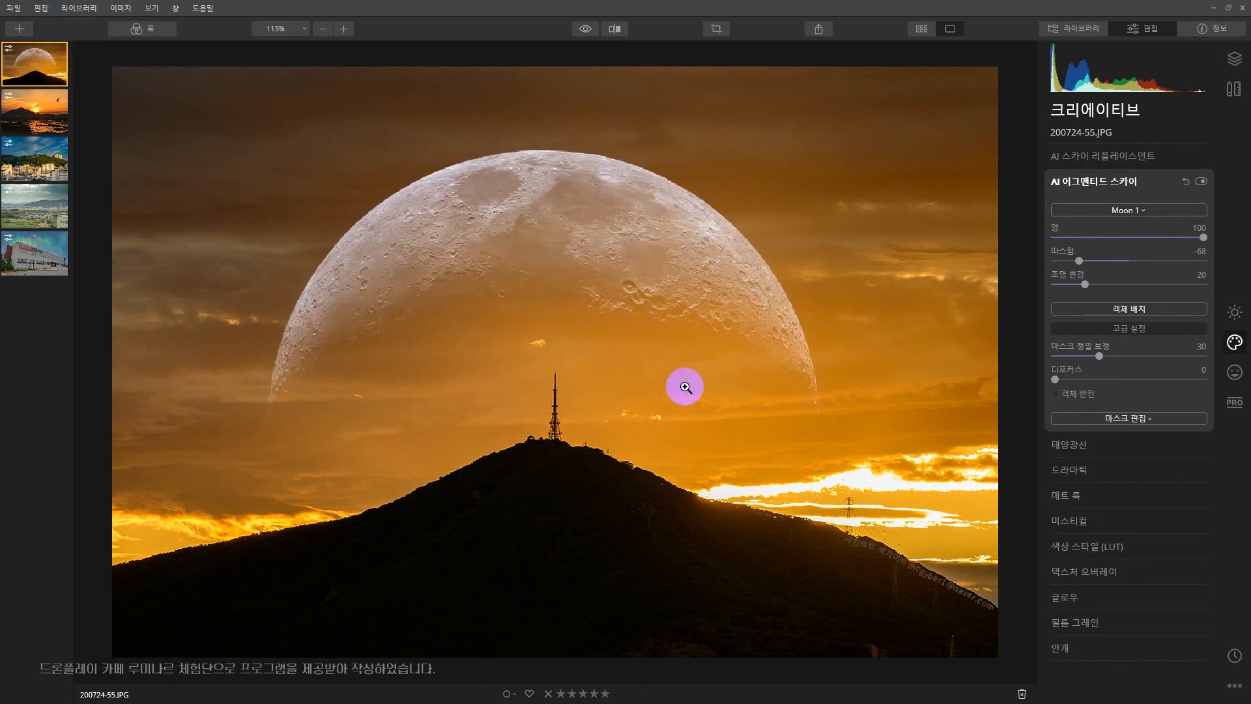